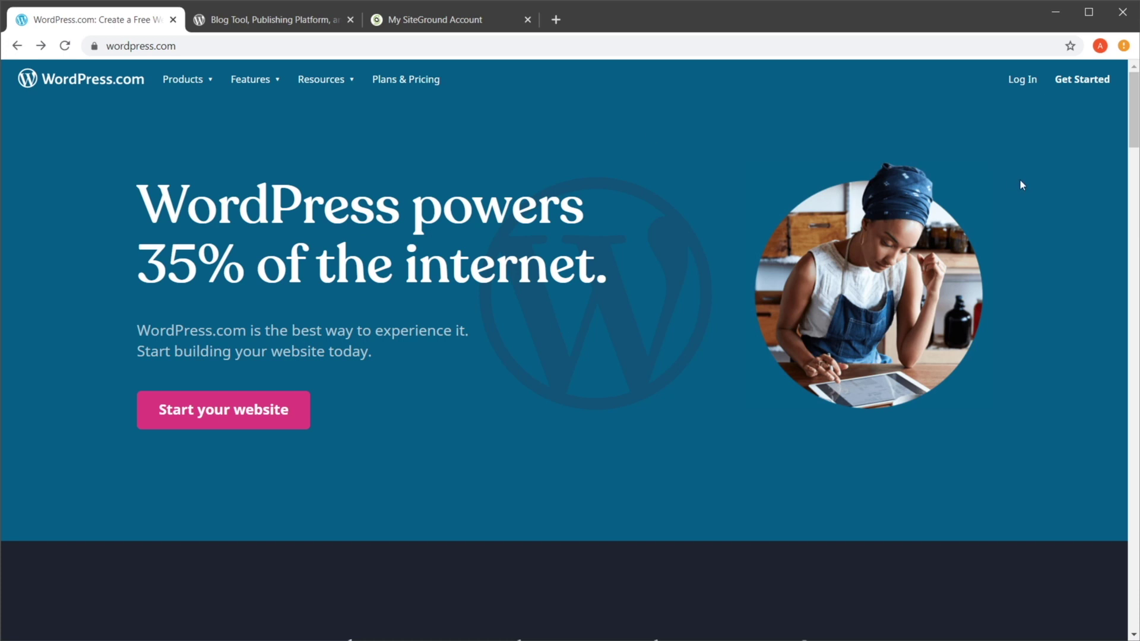
Start a new website and create the WordPress.com account with the email address, username and account password
click(245, 412)
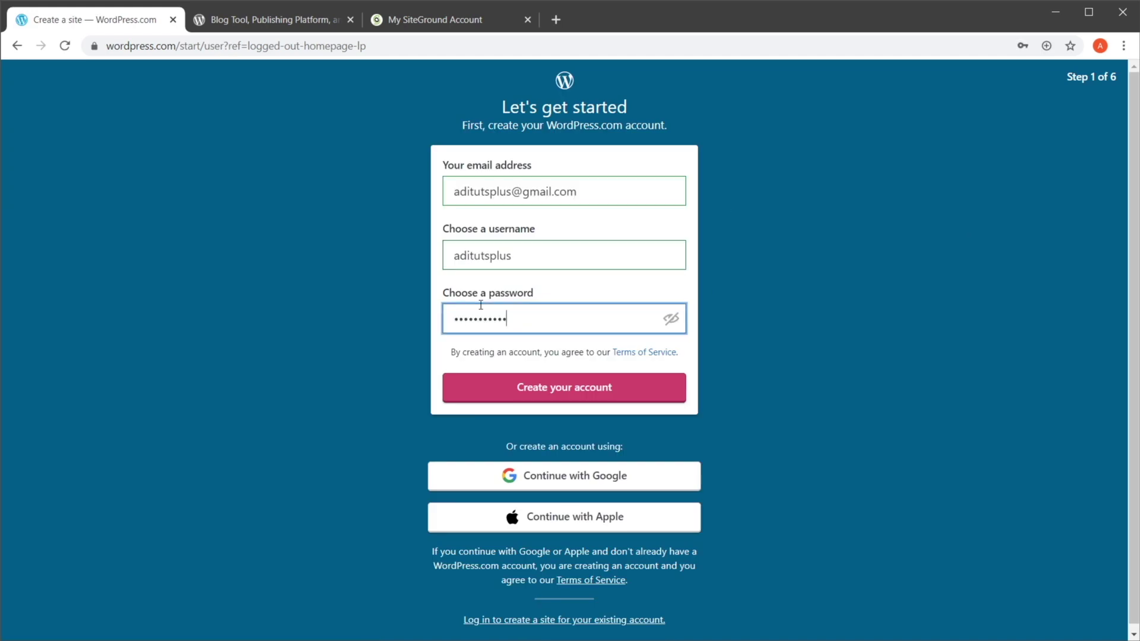
click(551, 394)
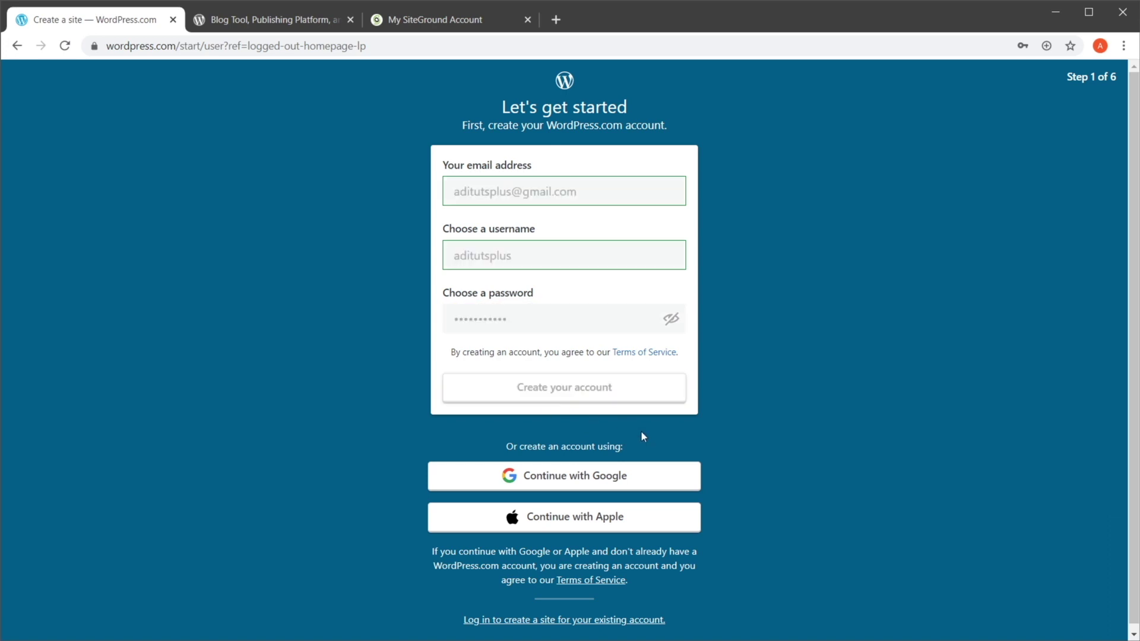
click(872, 231)
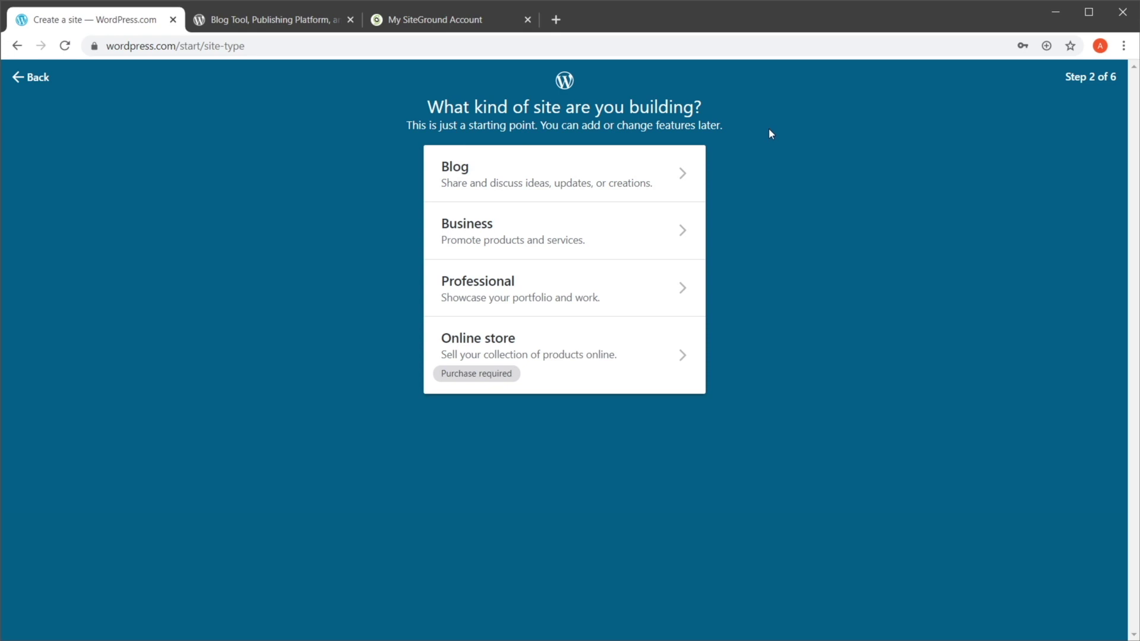
Set the kind of site to Blog and its topic to Blogging, checking the preview before continuing
click(509, 173)
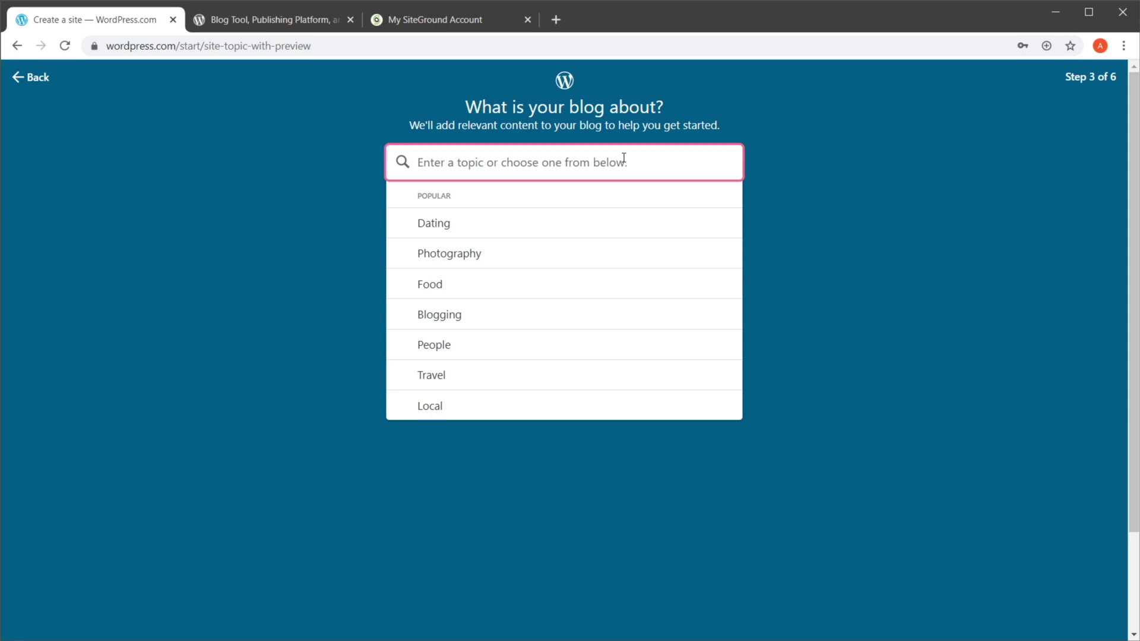
click(466, 321)
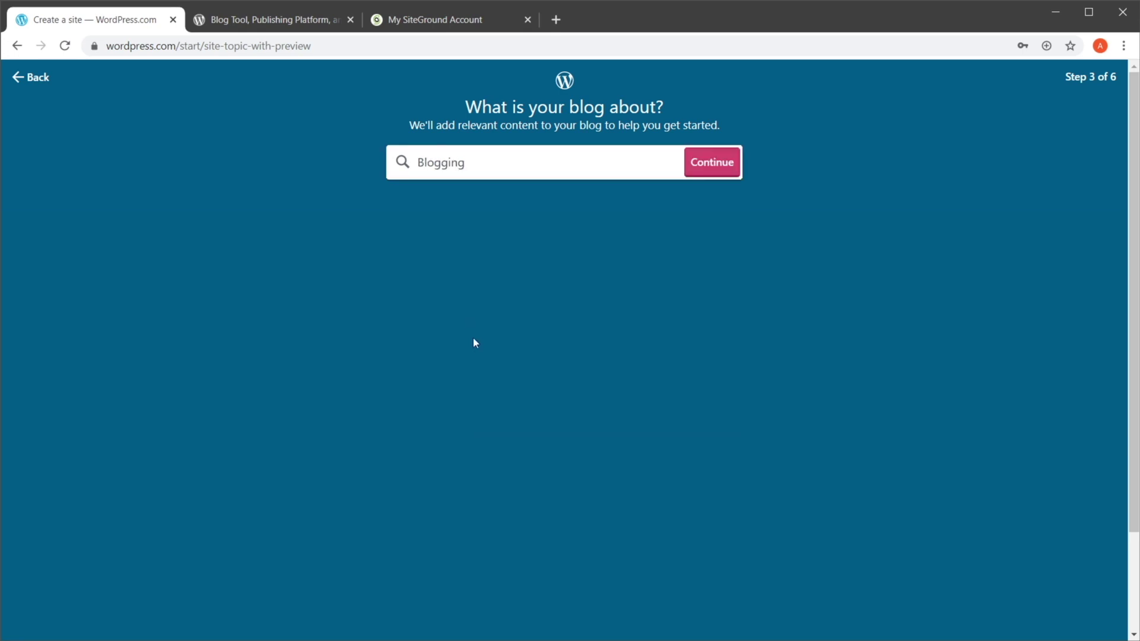
scroll(691, 314, down, 10)
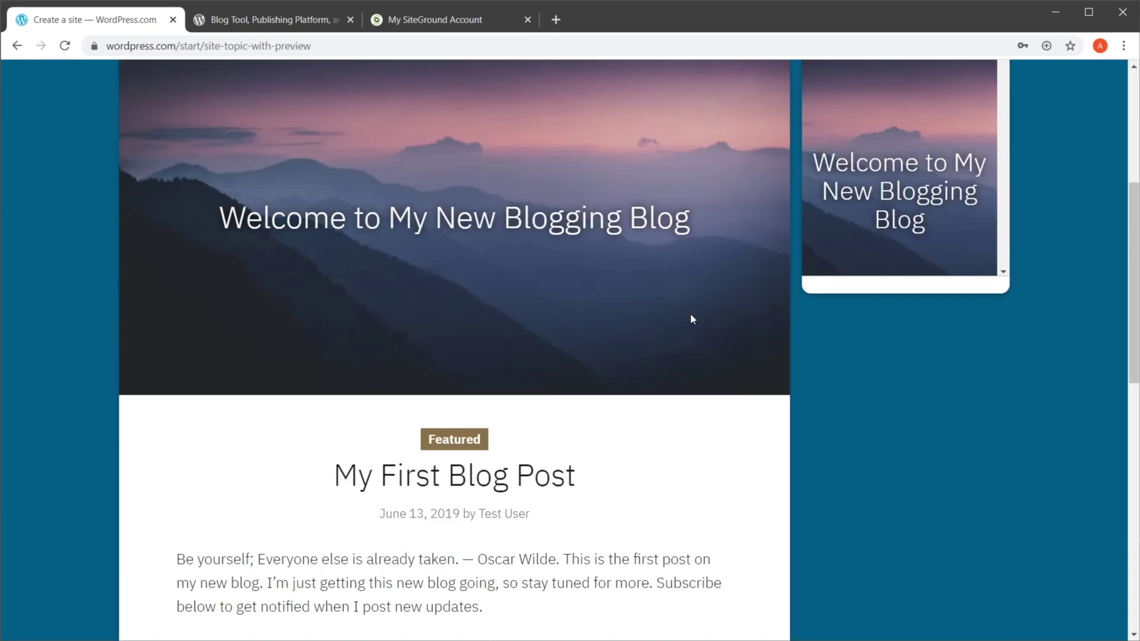
scroll(692, 319, up, 10)
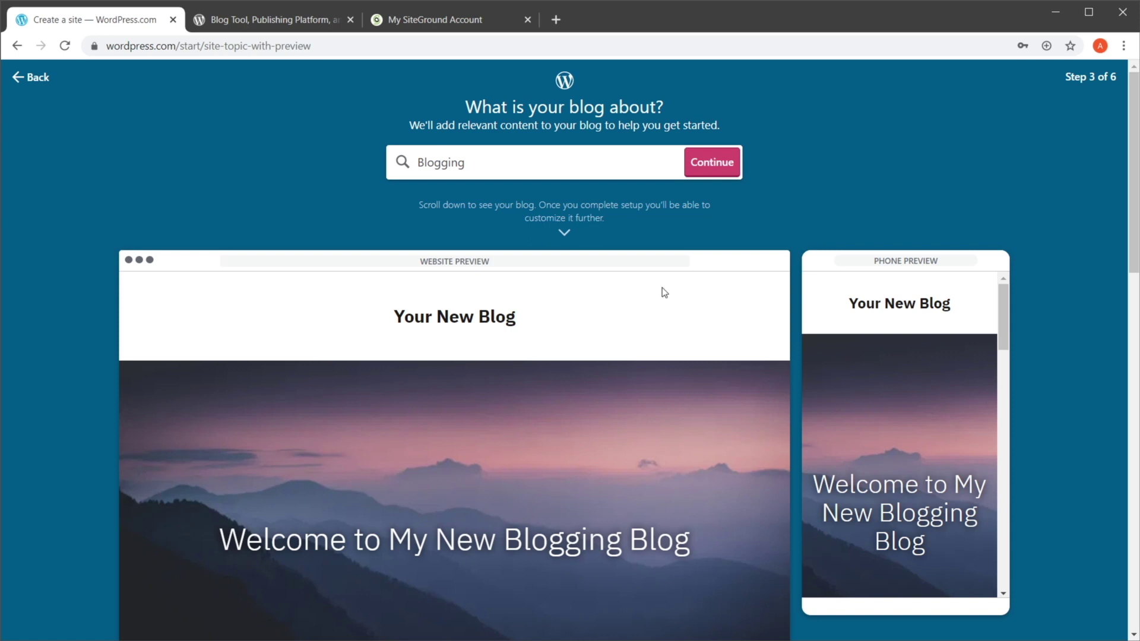
click(719, 163)
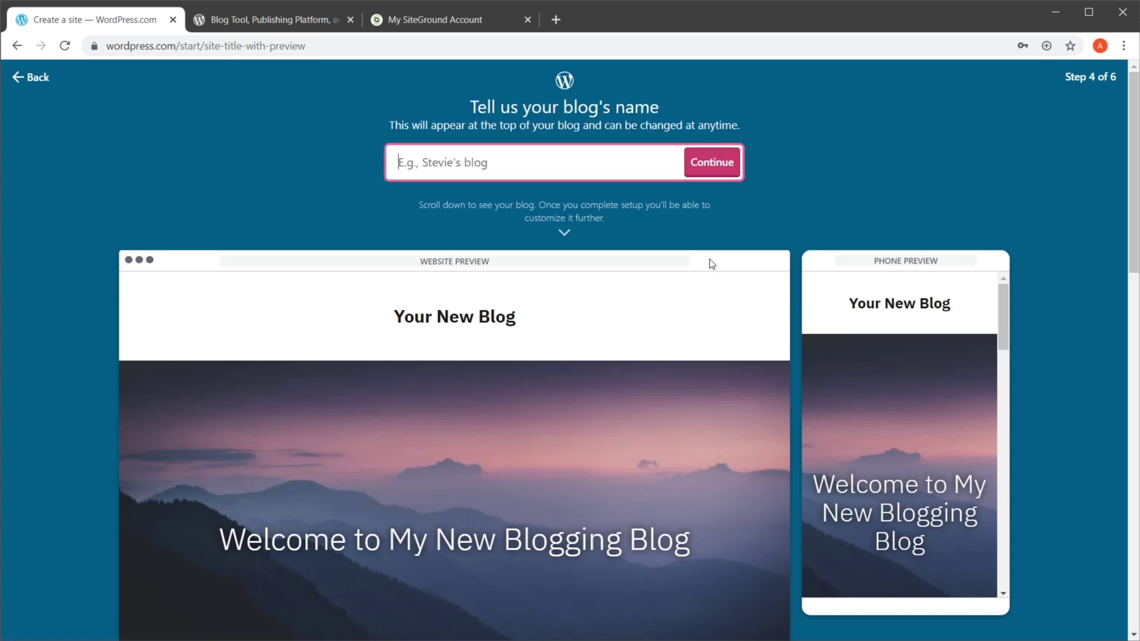
Name the blog "Test blog", and search for the address "adistestblog" to select the free adistestinfo.data.blog
text(Test blog)
key(Return)
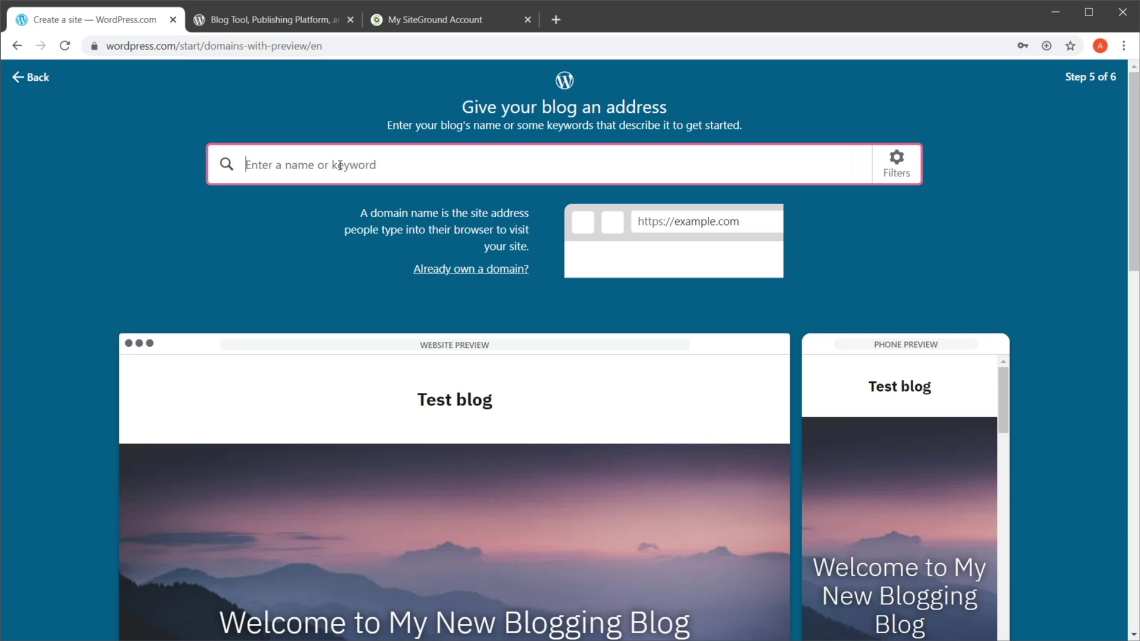
text(adistestblog)
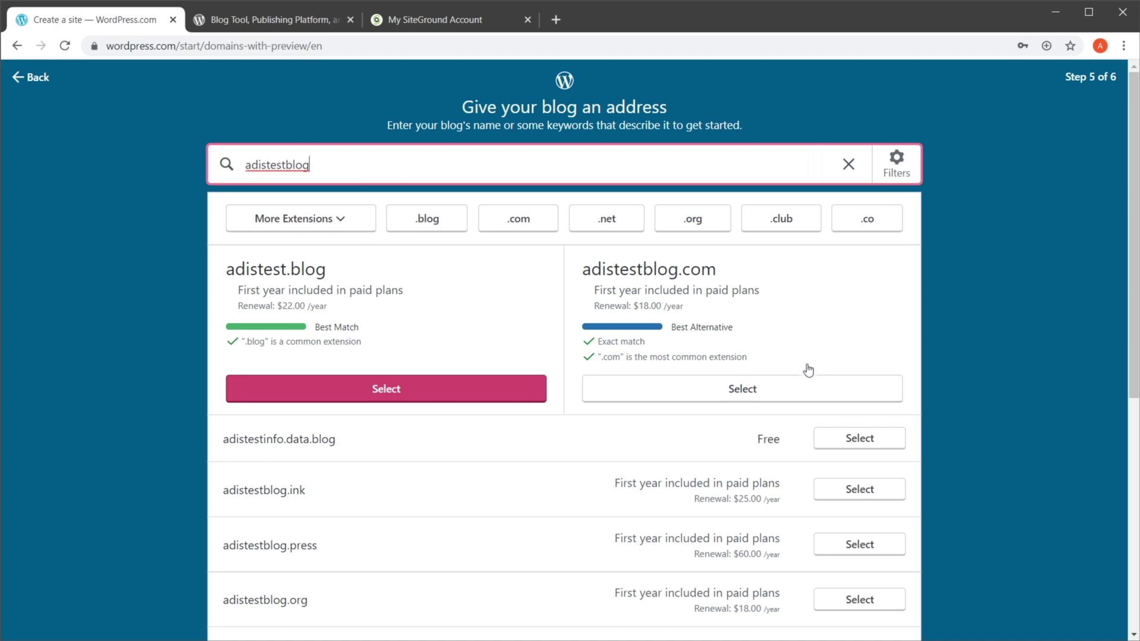
scroll(885, 295, down, 7)
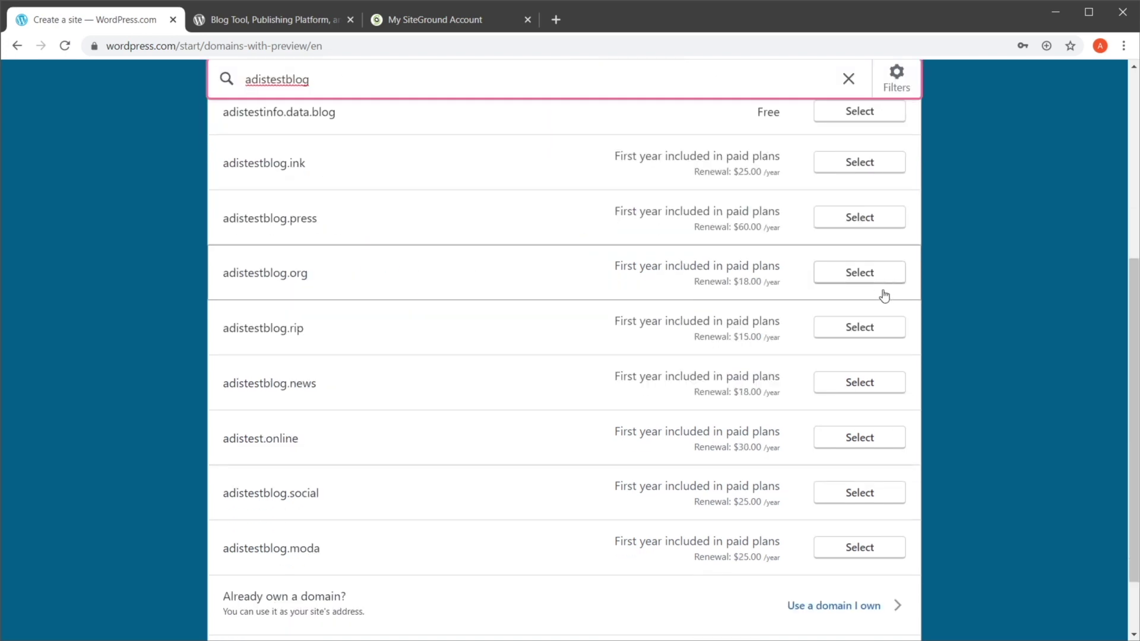
scroll(540, 346, up, 7)
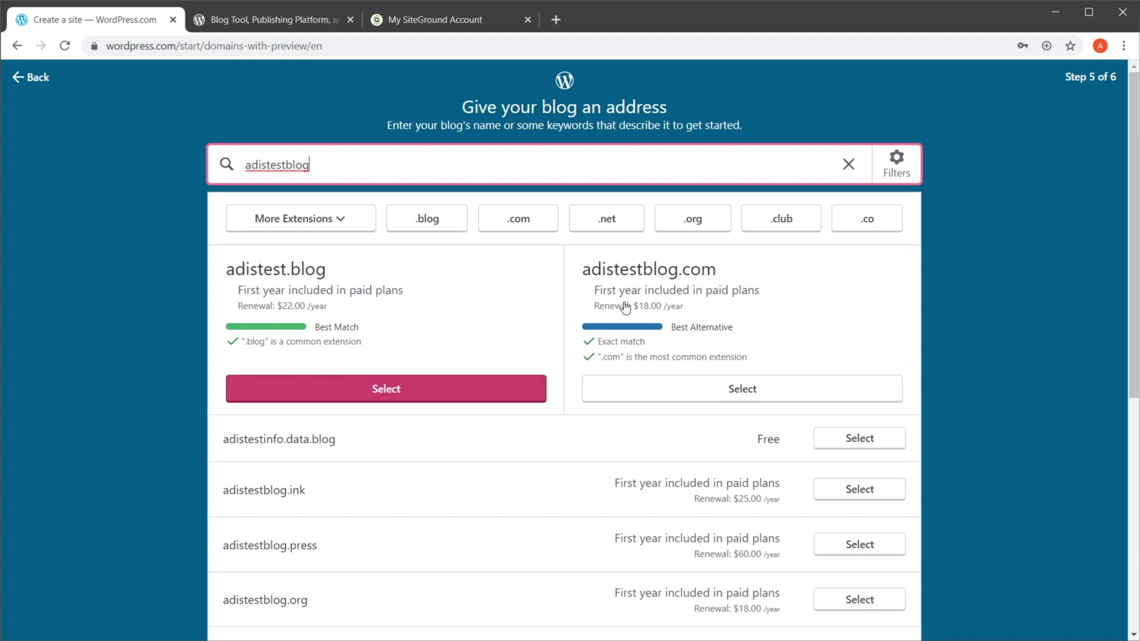
scroll(425, 422, down, 5)
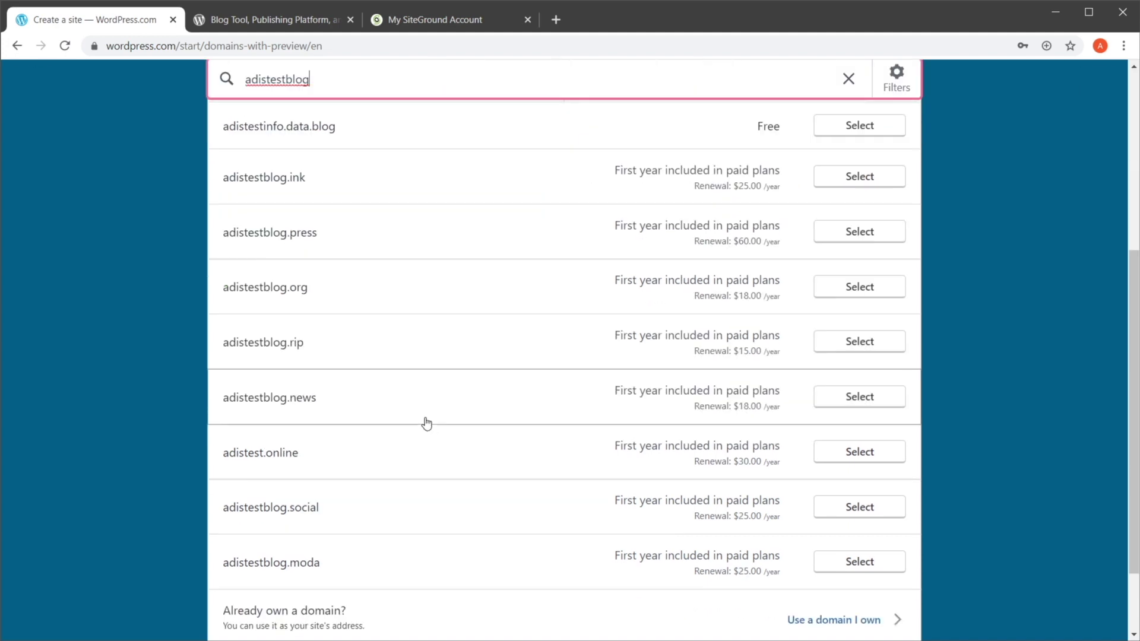
scroll(537, 425, up, 5)
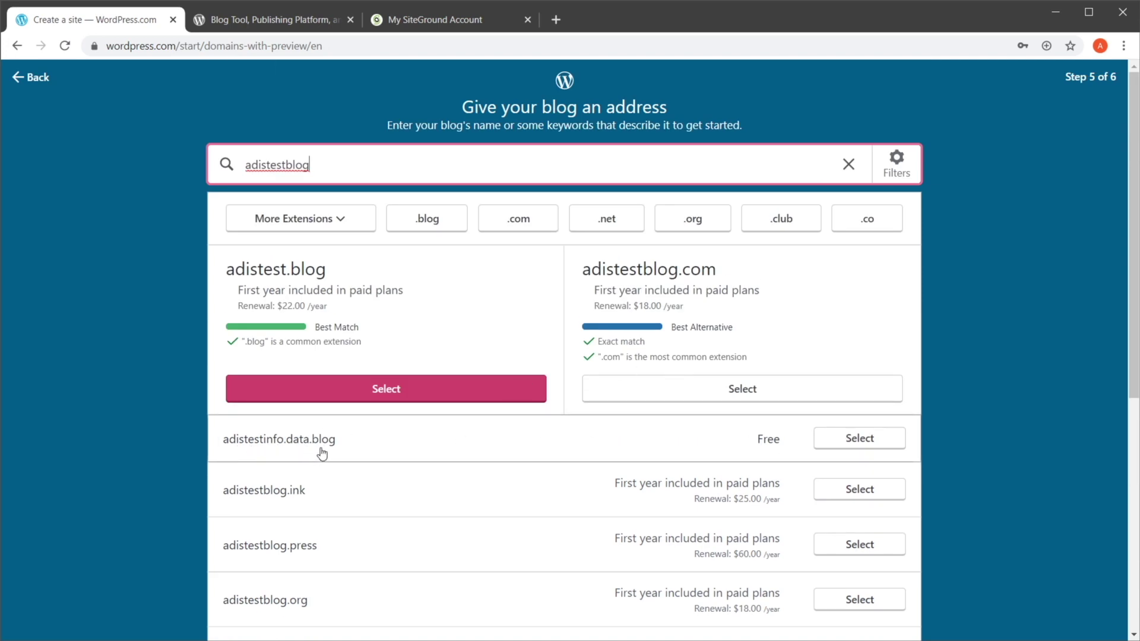
click(894, 452)
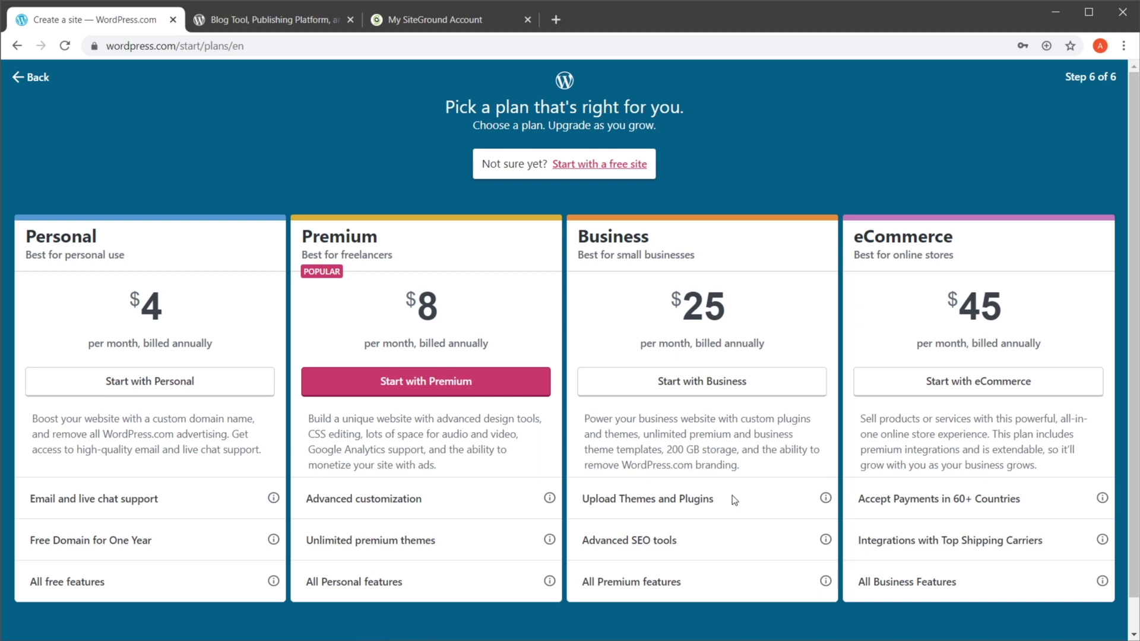
Start with a free site instead of a paid plan, and open its design customizer, dismissing the introductory tip
click(627, 165)
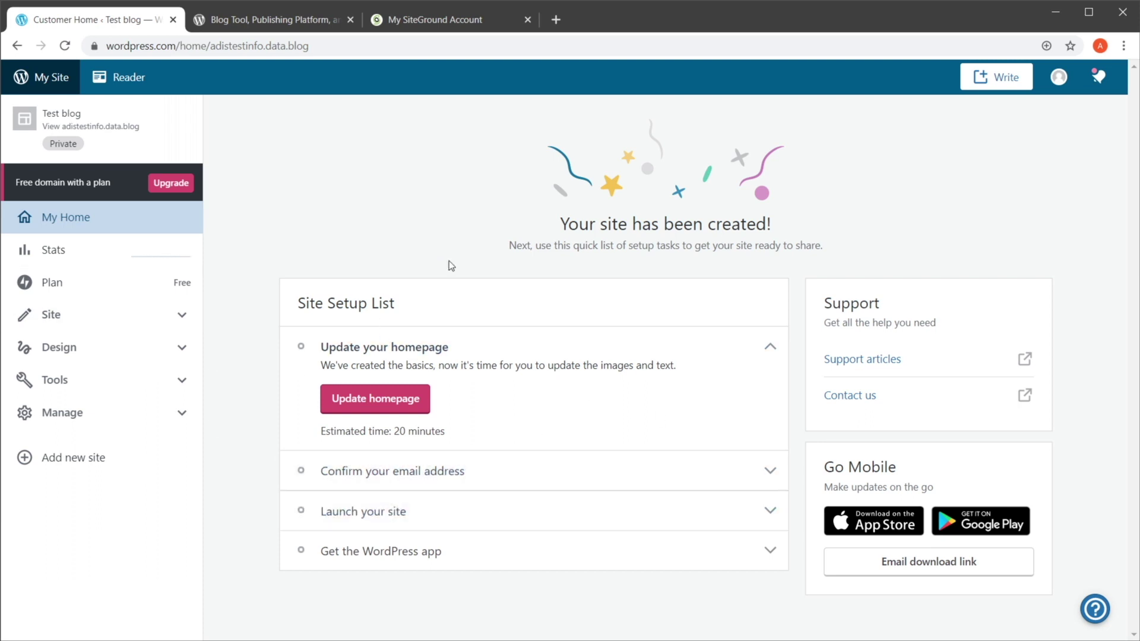
click(106, 349)
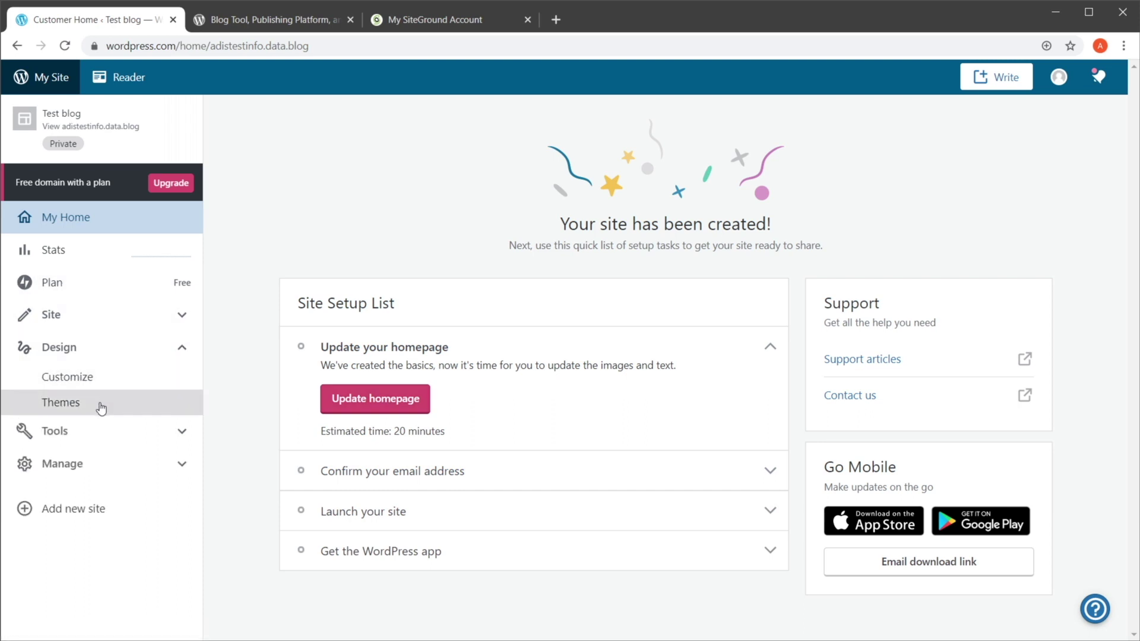
click(76, 383)
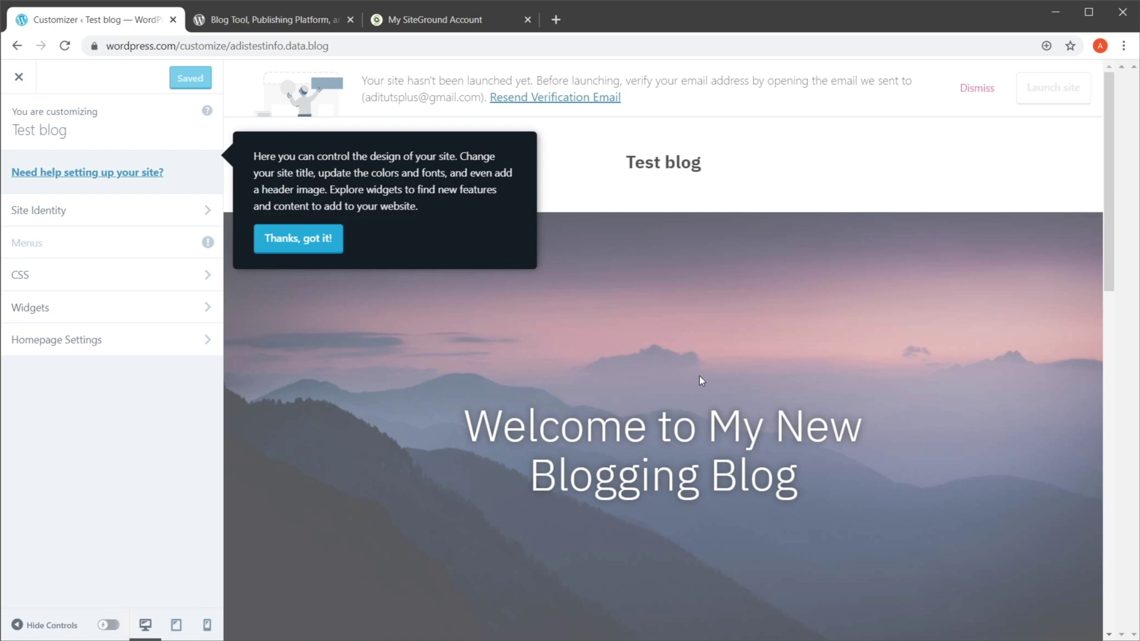
click(338, 249)
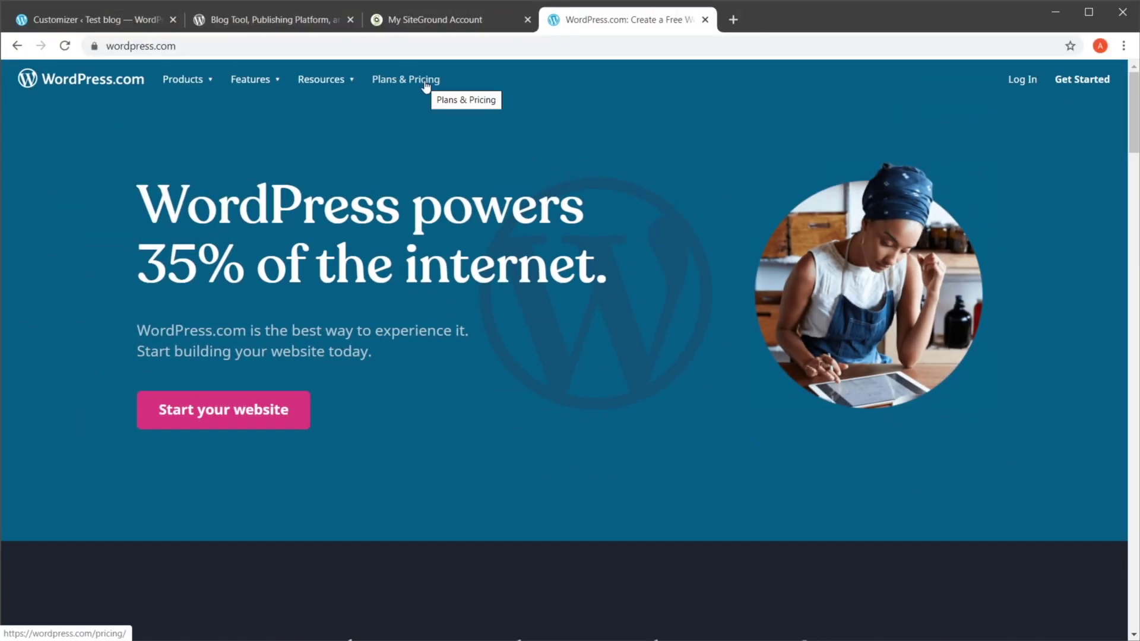
Open the WordPress.com plans and pricing page and examine the prices of the Personal, Premium, Business and eCommerce plans
click(423, 83)
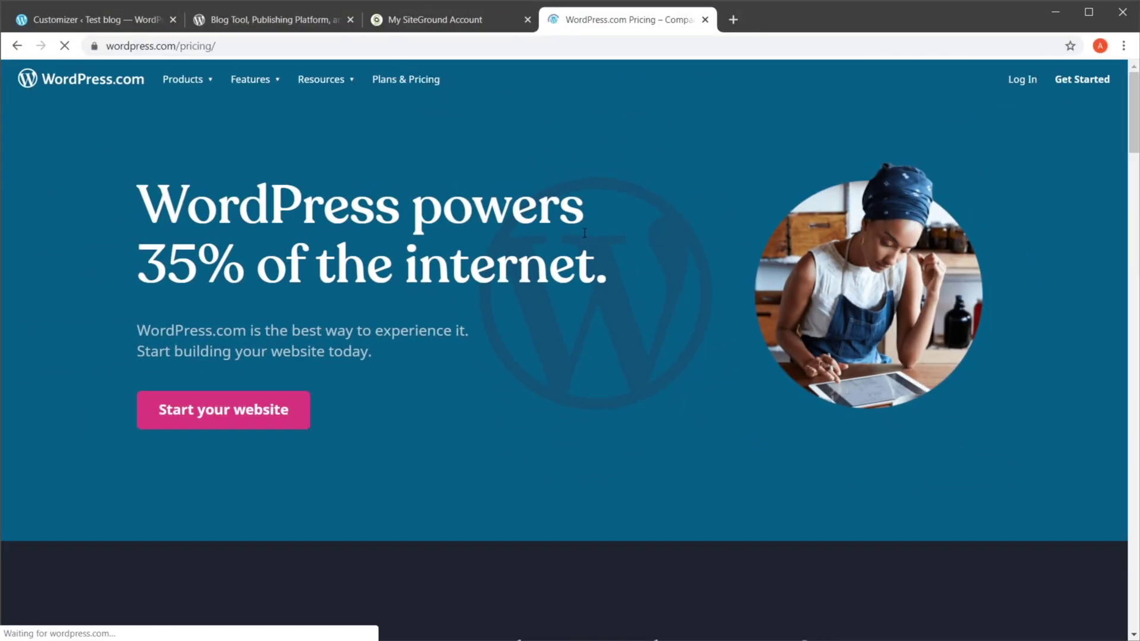
scroll(584, 232, down, 5)
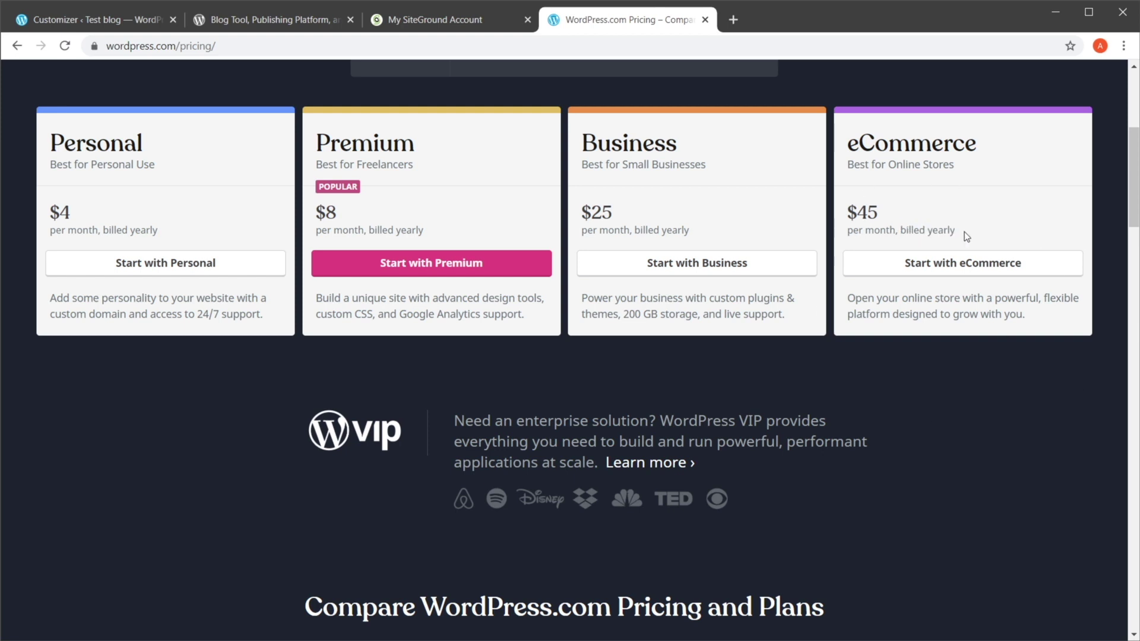
scroll(948, 262, up, 5)
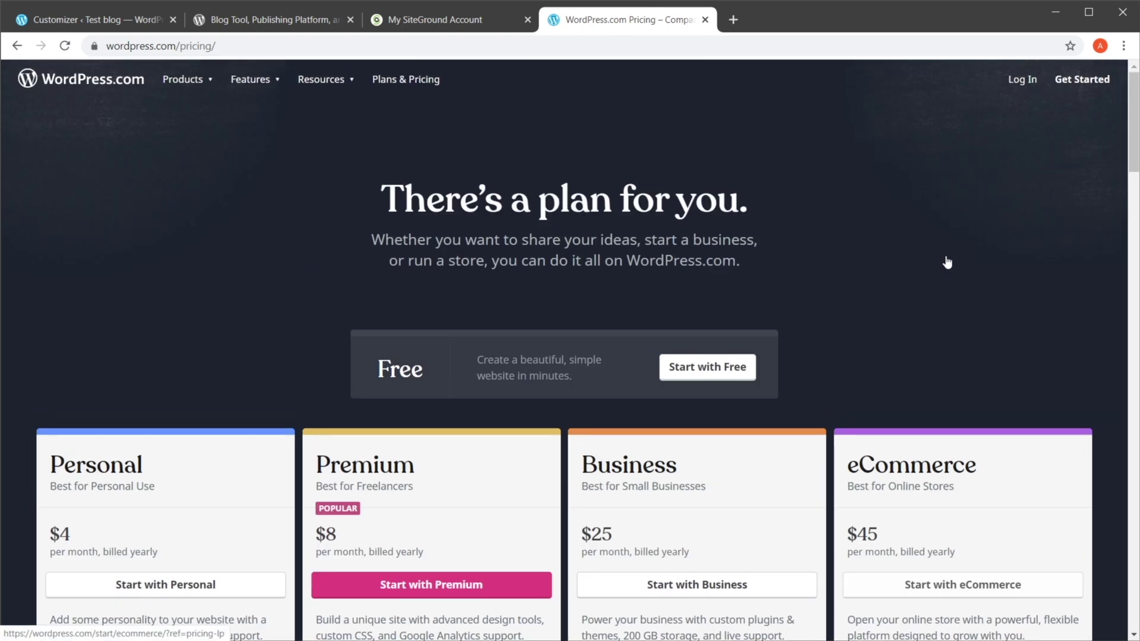
scroll(948, 263, down, 5)
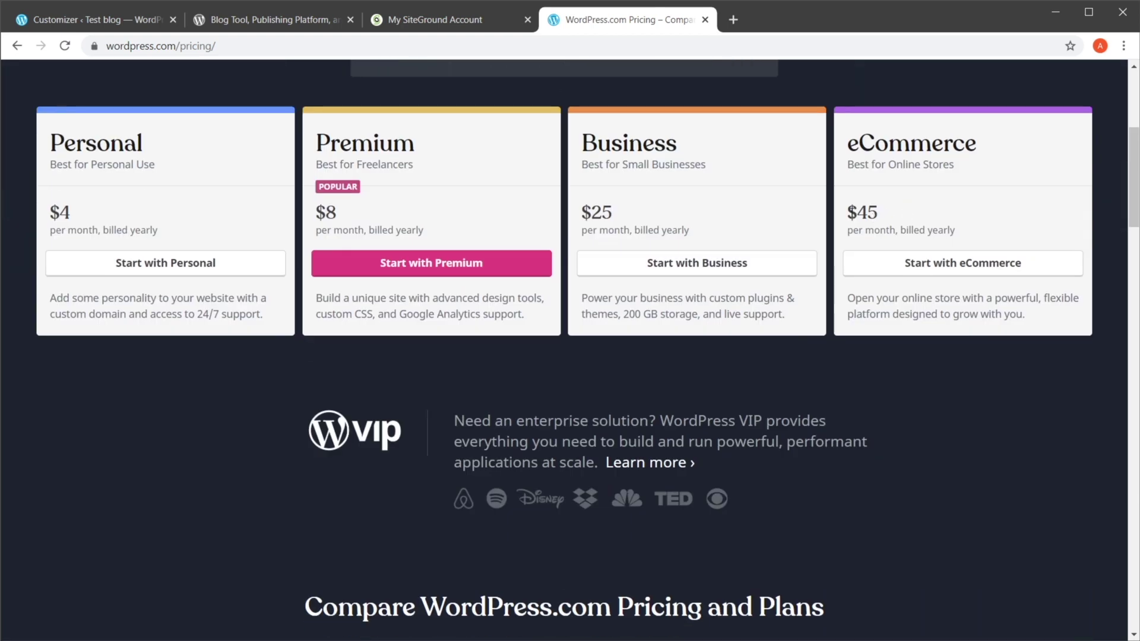
click(909, 216)
Examine the plan comparison table for storage, customization and monetization features, and for business features such as installing plugins and uploading themes
scroll(598, 287, down, 17)
scroll(564, 287, up, 12)
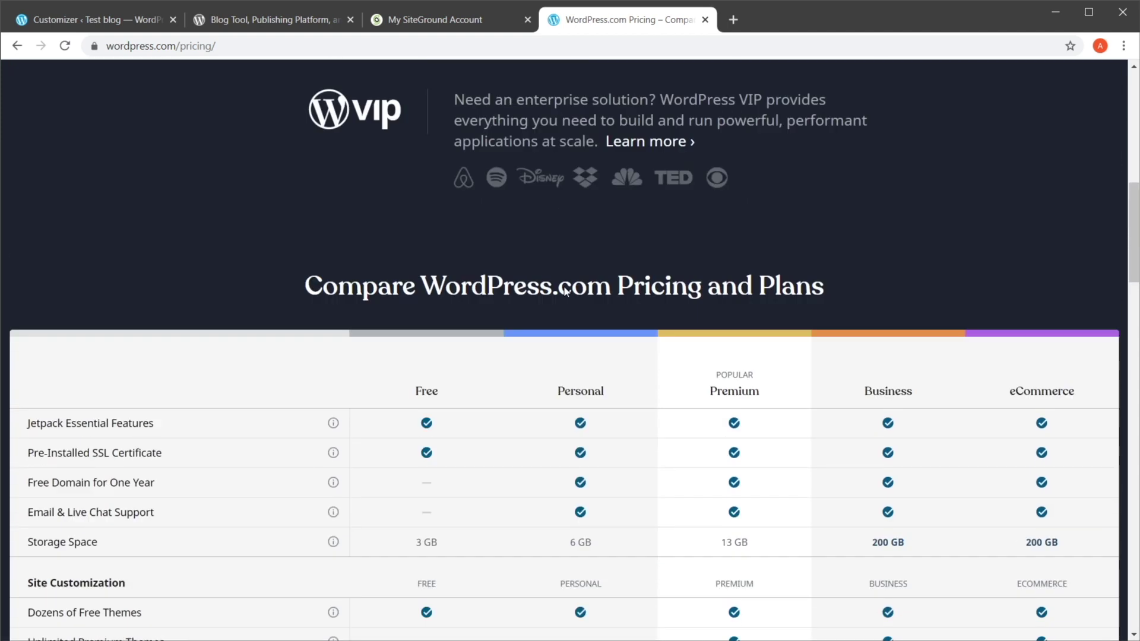
scroll(565, 291, down, 5)
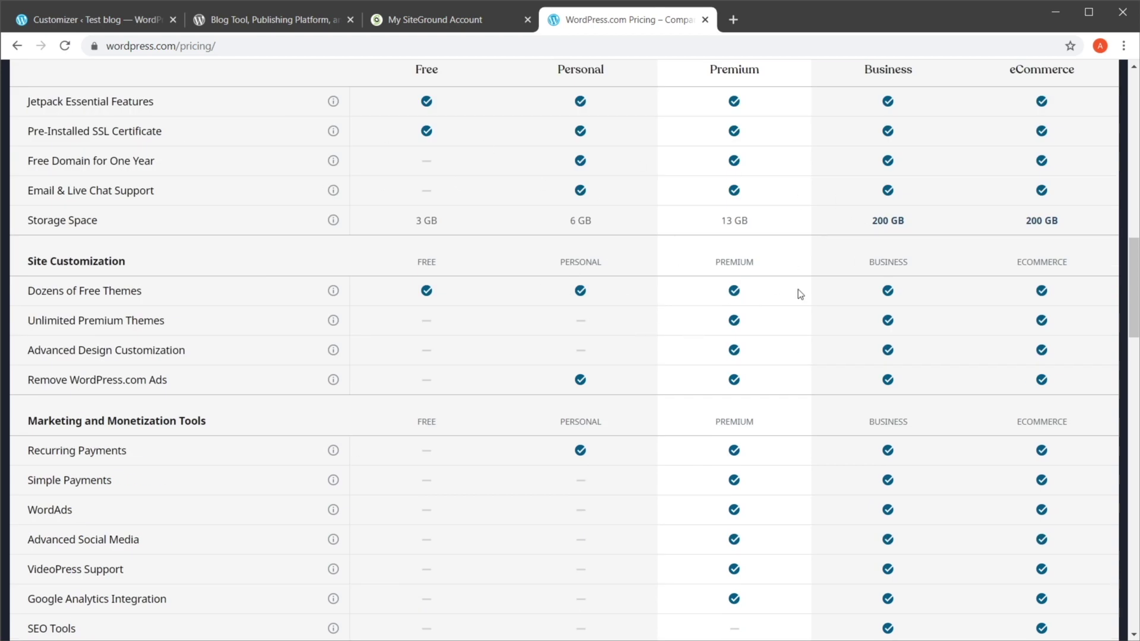
scroll(697, 283, down, 5)
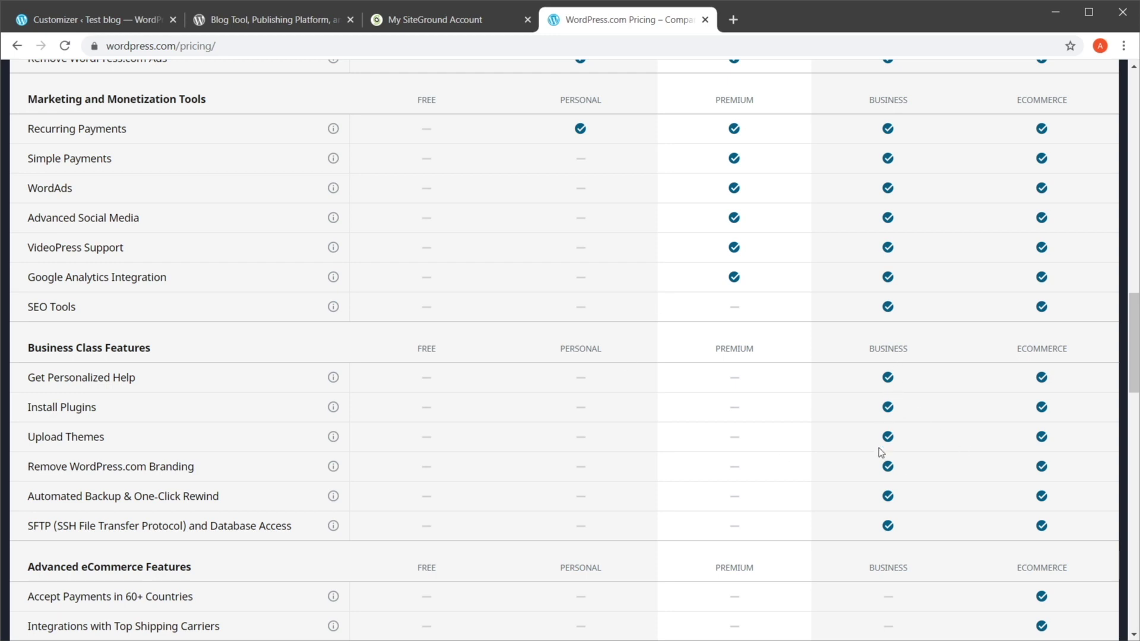
scroll(885, 532, up, 20)
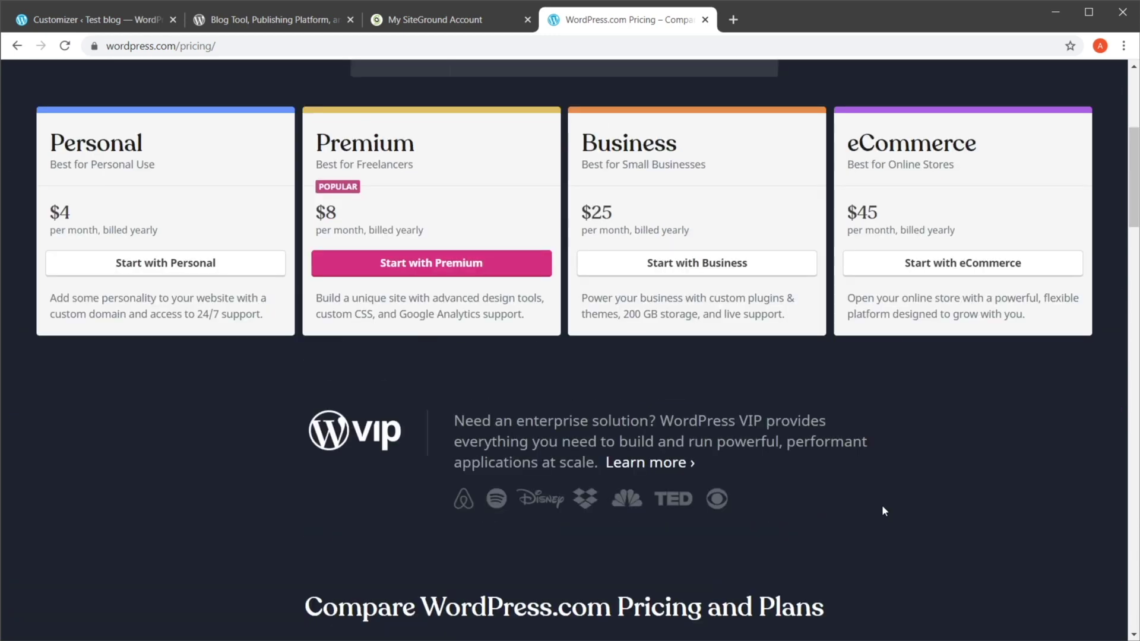
scroll(837, 397, down, 10)
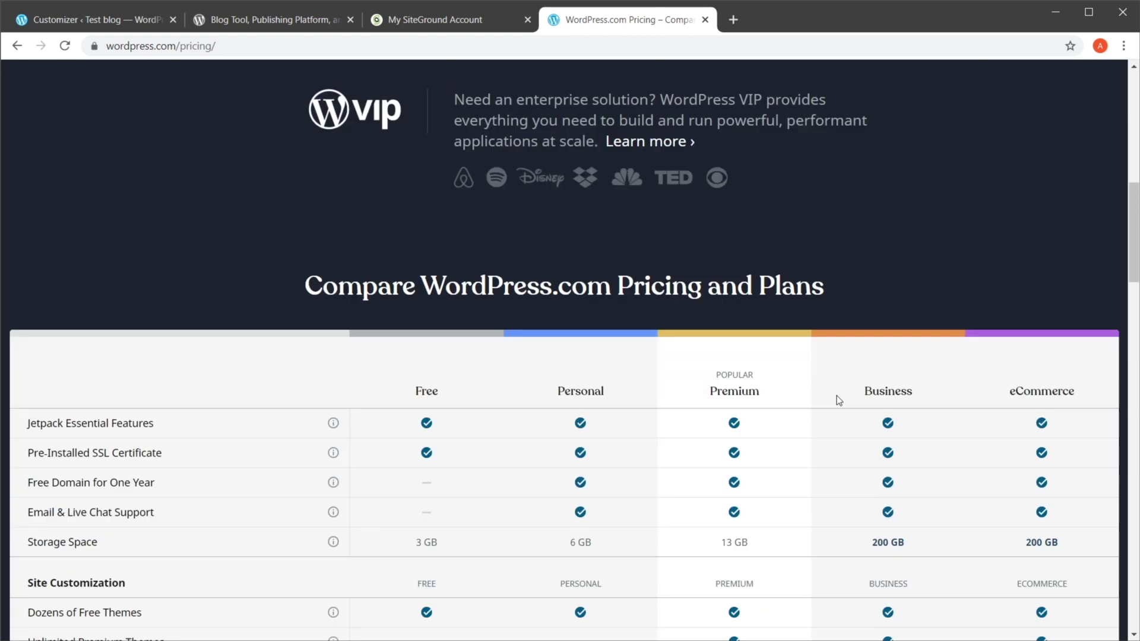
scroll(837, 397, down, 5)
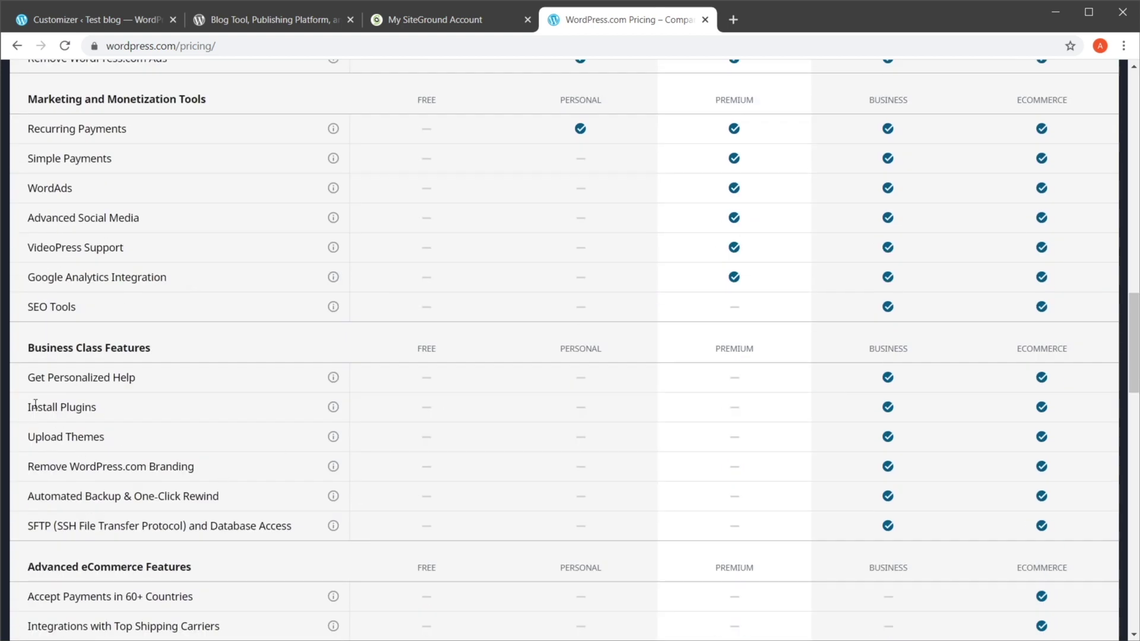
click(156, 458)
click(147, 451)
scroll(716, 415, up, 15)
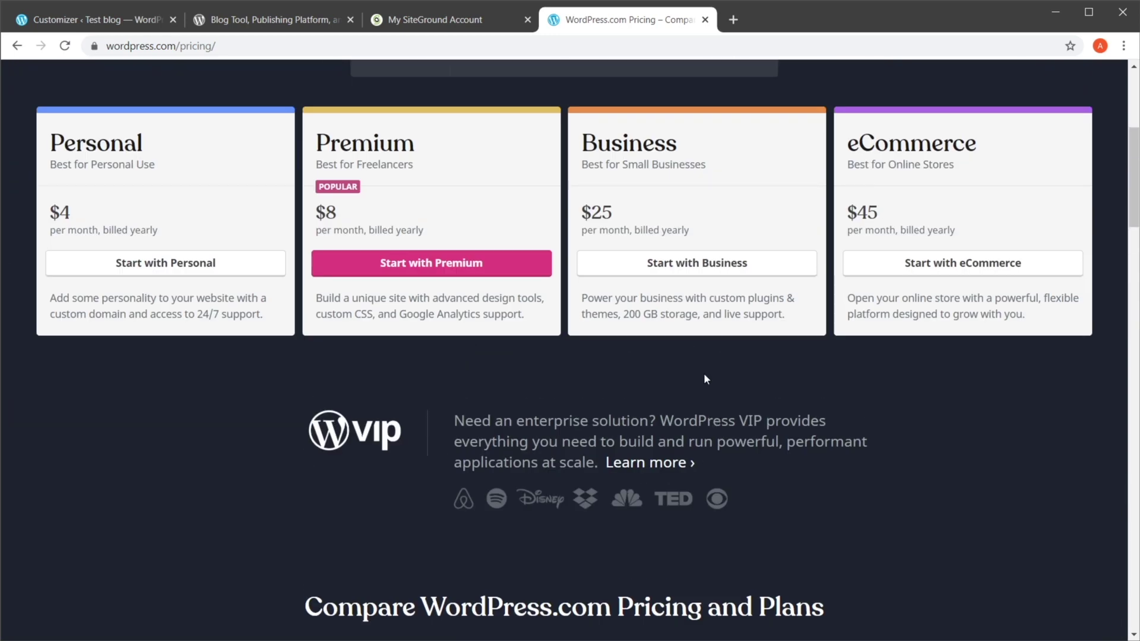
scroll(679, 292, up, 5)
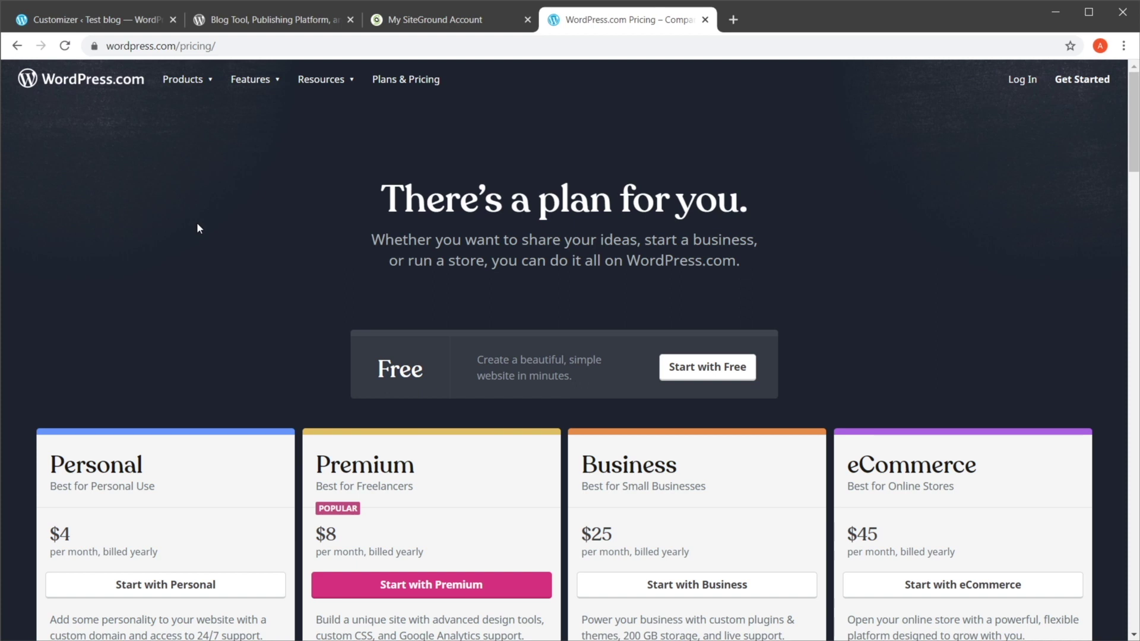
scroll(197, 228, down, 5)
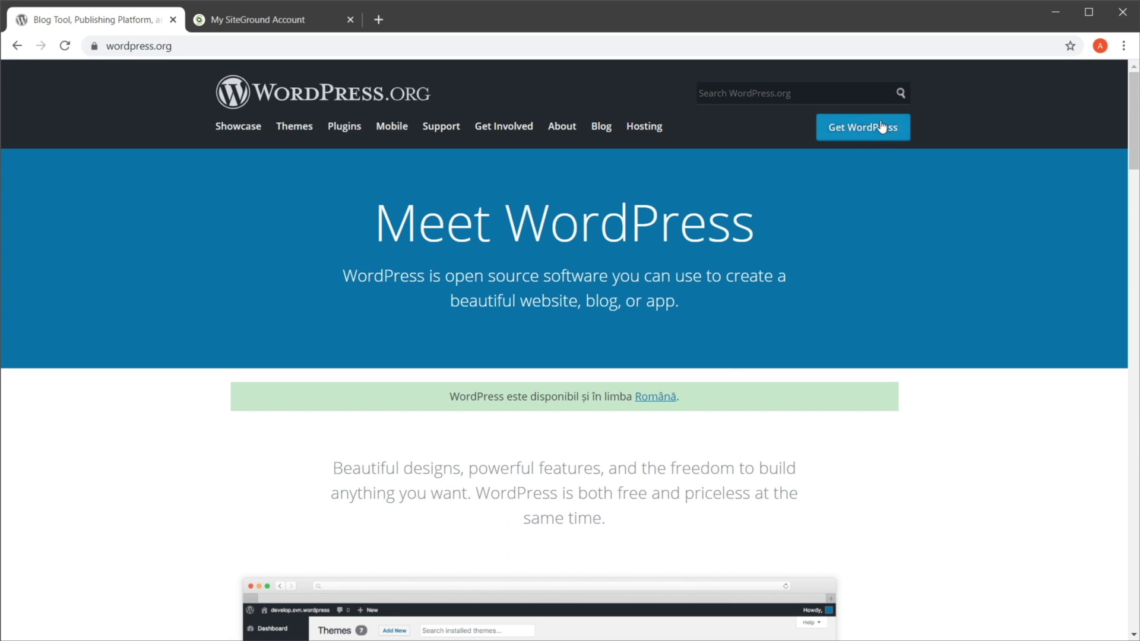
Review the server requirements on the WordPress.org download page, and look through the recommended hosting providers
click(863, 136)
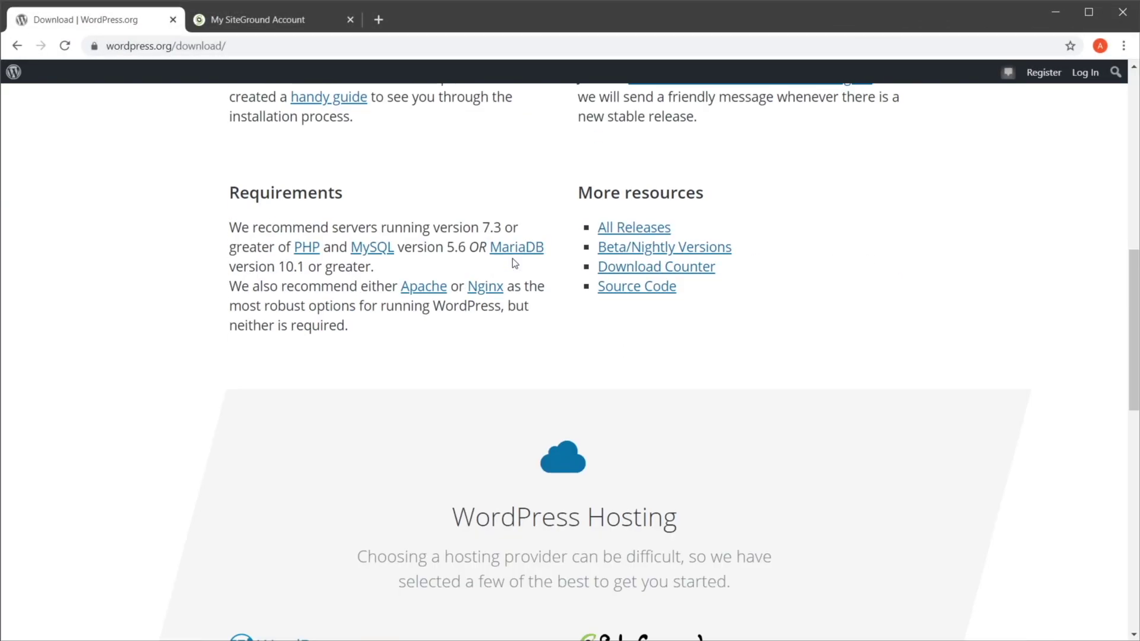
scroll(512, 261, up, 10)
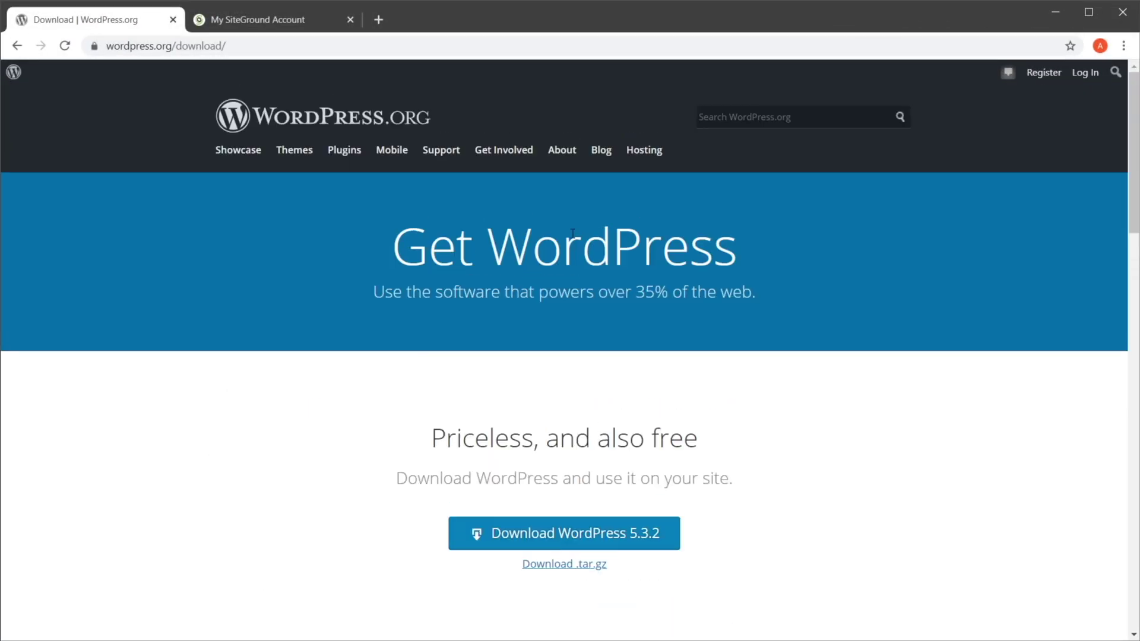
click(646, 153)
scroll(546, 296, down, 6)
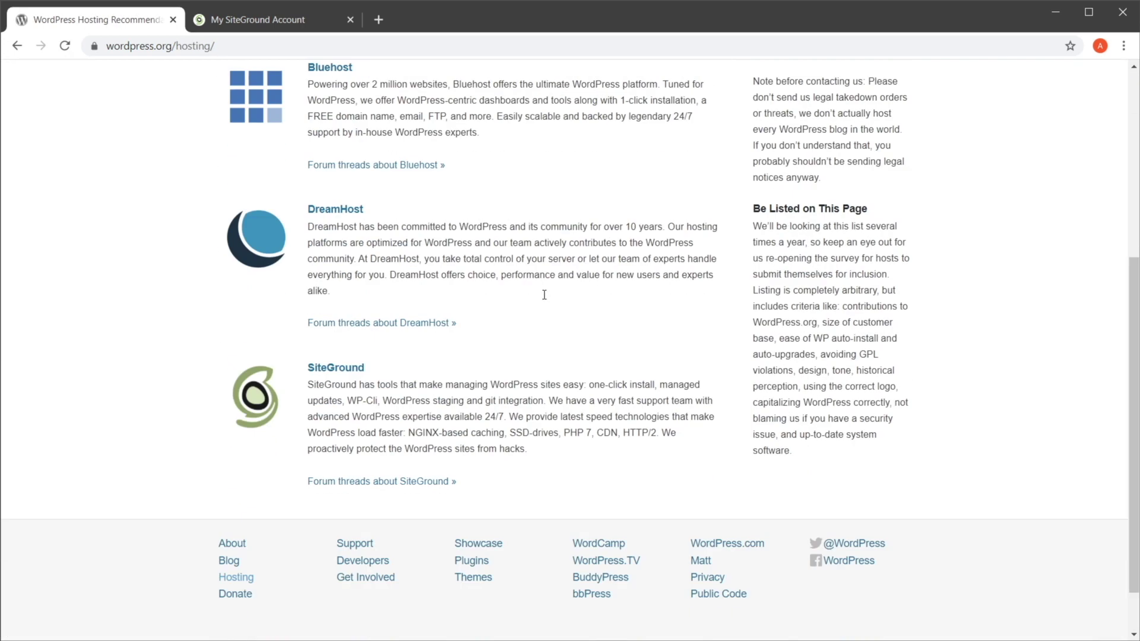
Compare the descriptions of Bluehost, DreamHost and SiteGround on the WordPress.org hosting page
scroll(542, 300, up, 5)
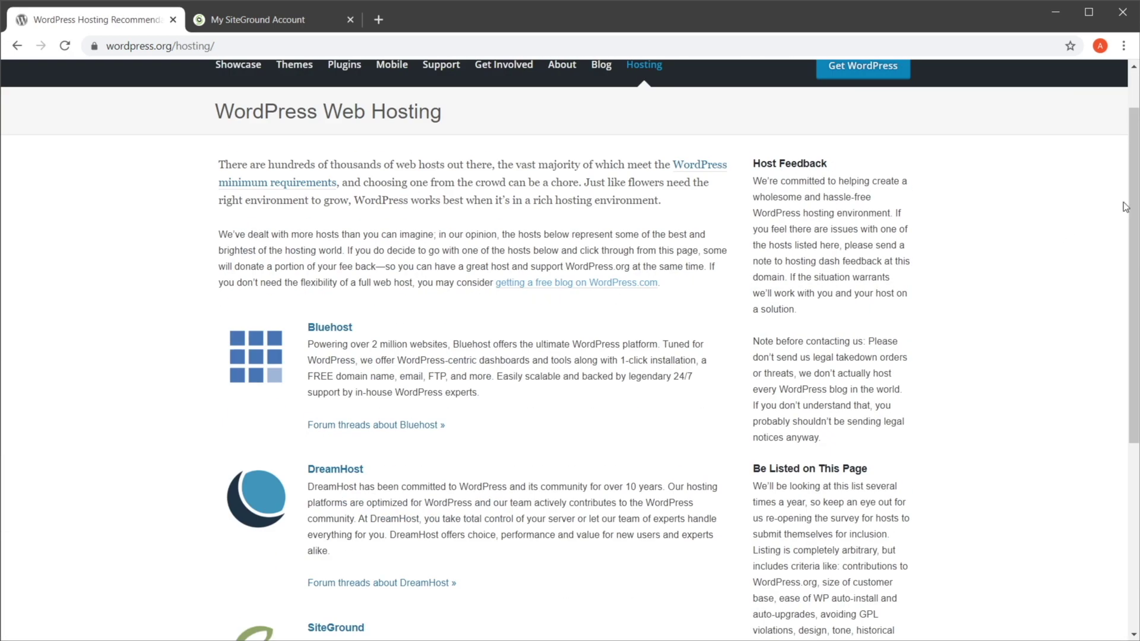
scroll(1126, 207, down, 3)
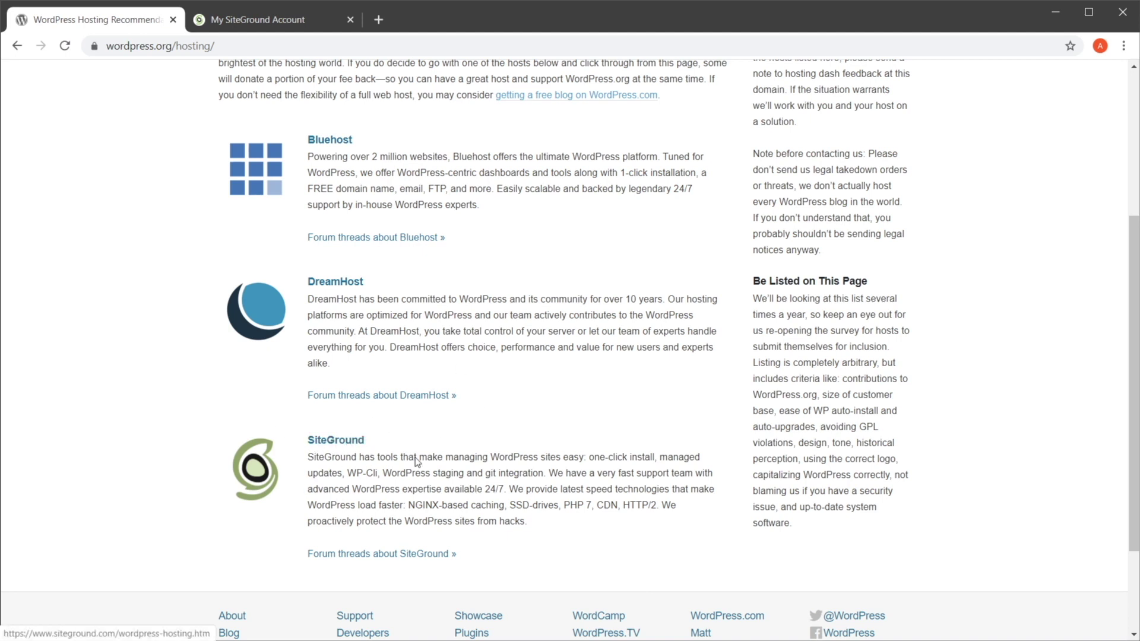
scroll(502, 444, up, 5)
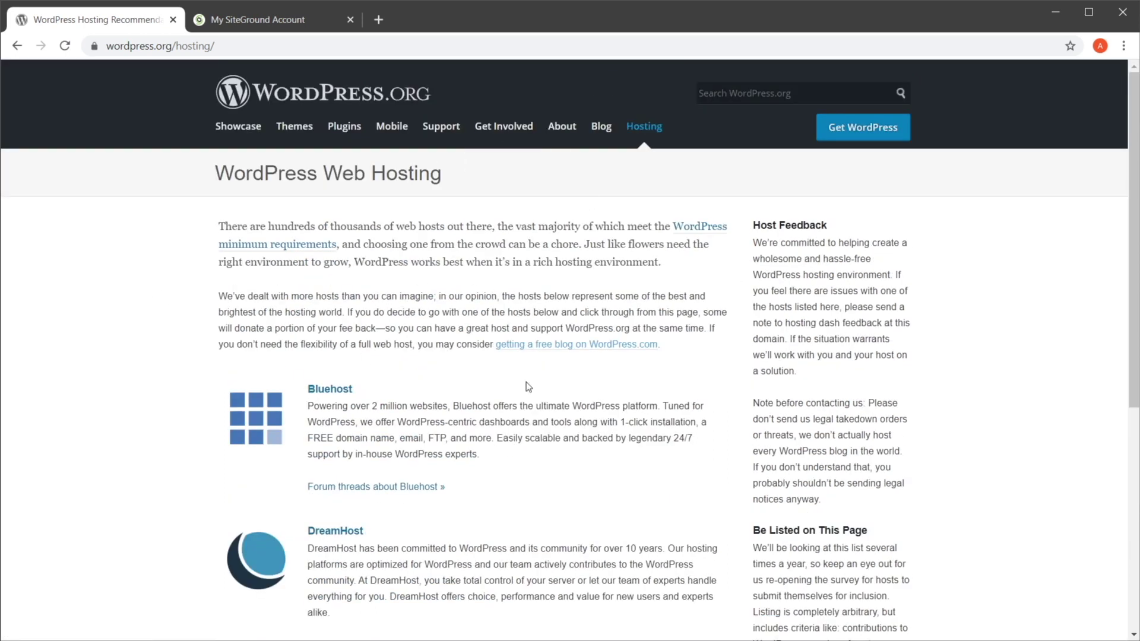
Switch to the SiteGround account, view the domain options for adding a new website, and open Site Tools for the existing WordPress StartUp Plan site
click(272, 19)
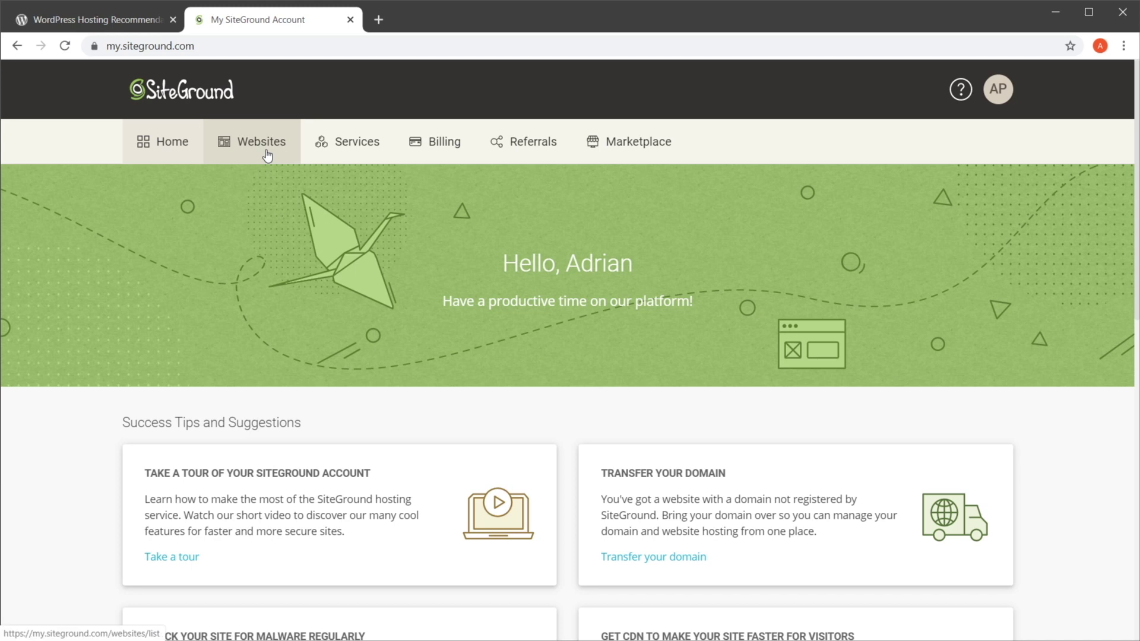
click(268, 156)
click(967, 186)
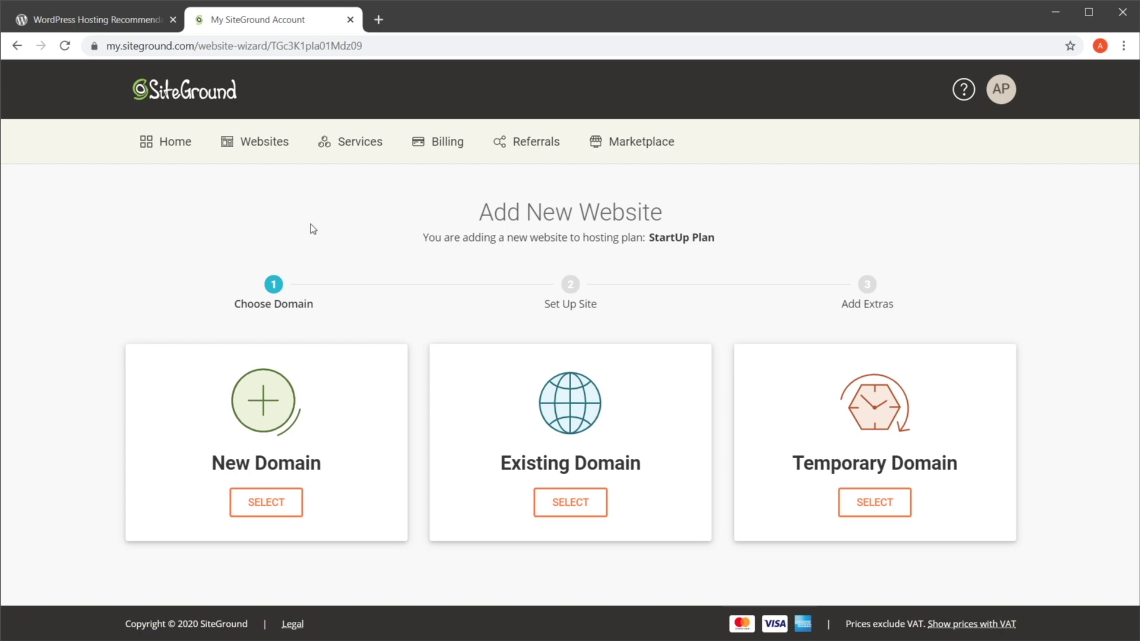
click(272, 152)
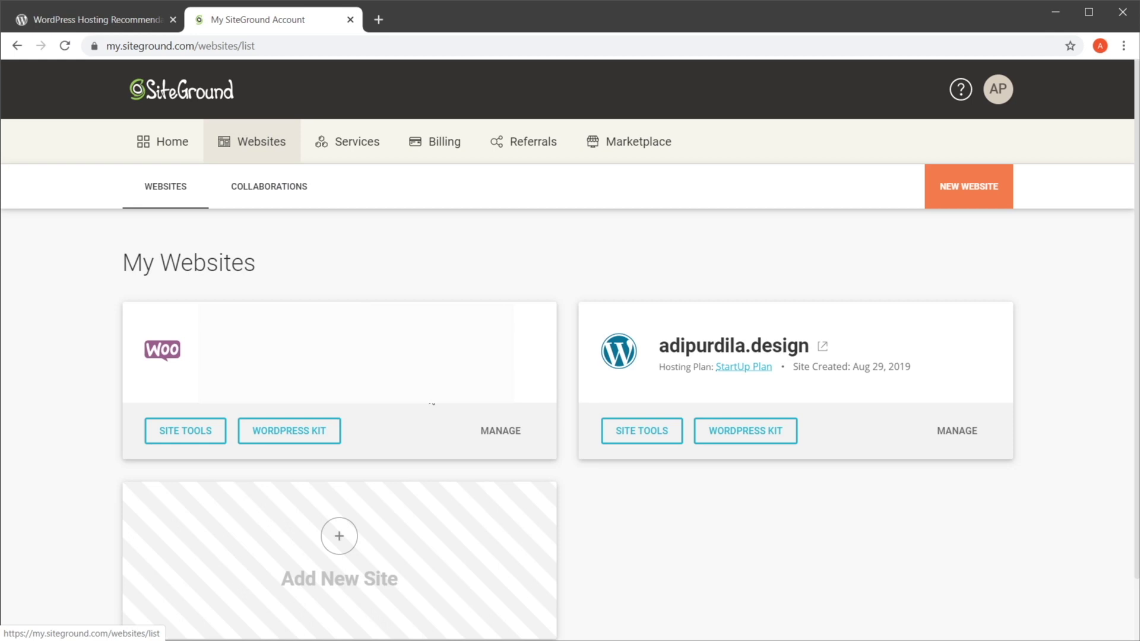
click(671, 436)
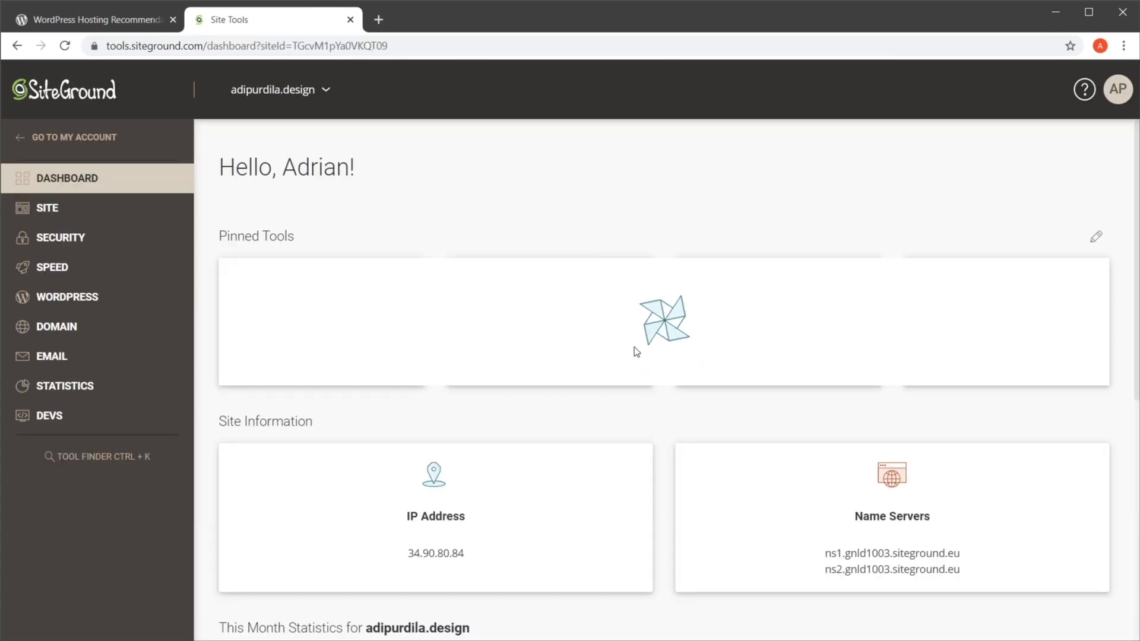
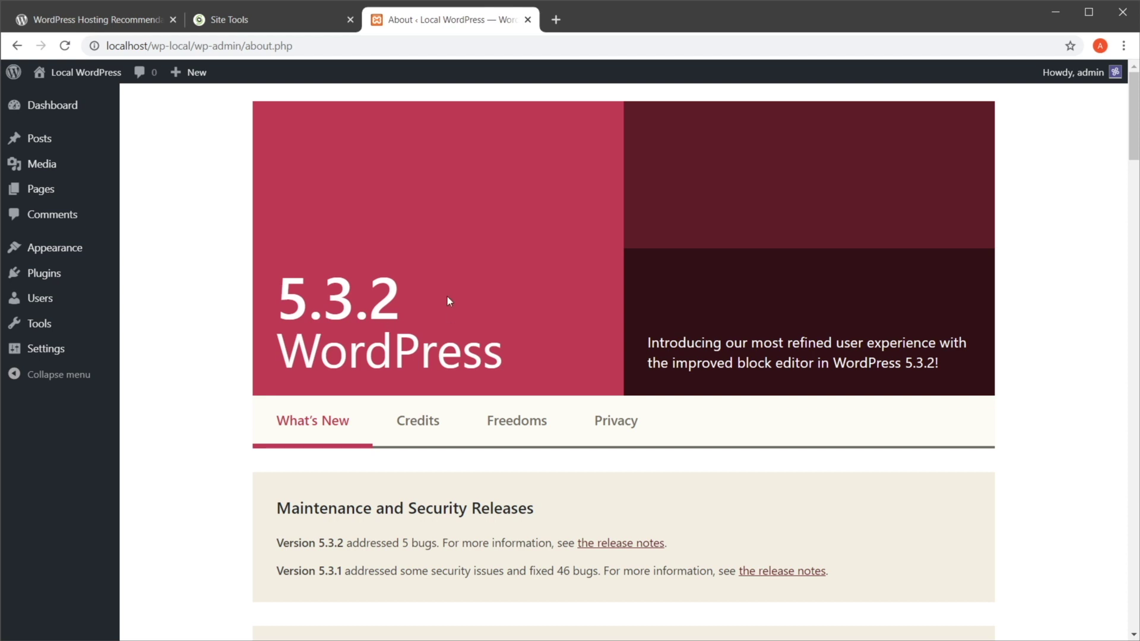
Look over the installed themes and the installed plugins in the local WordPress dashboard
click(64, 254)
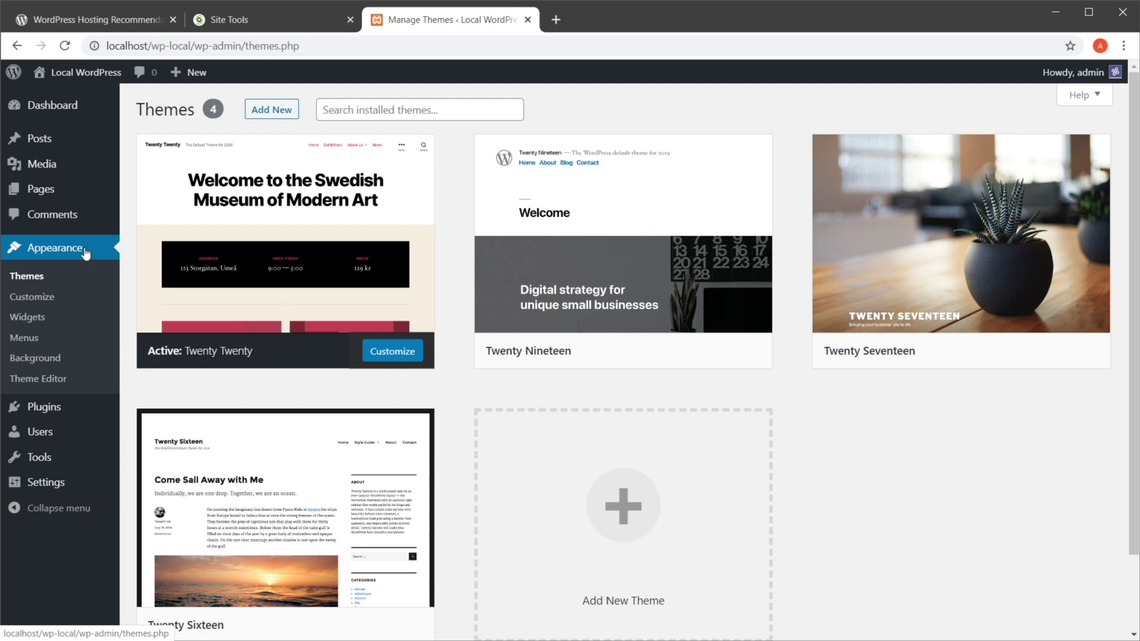
click(62, 419)
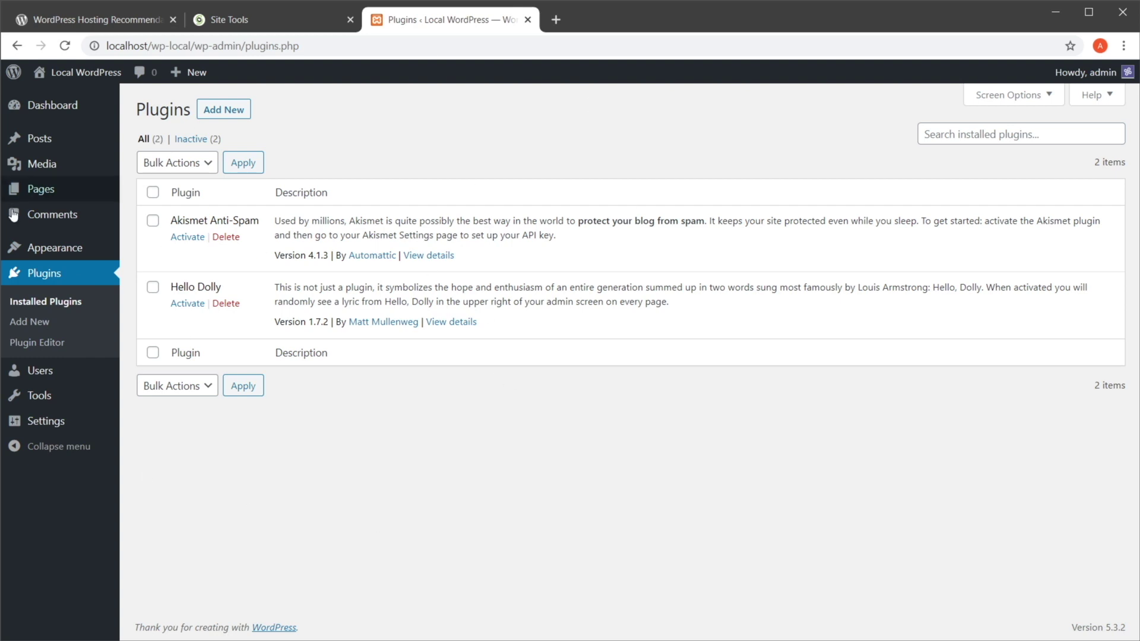
mouse_move(50, 371)
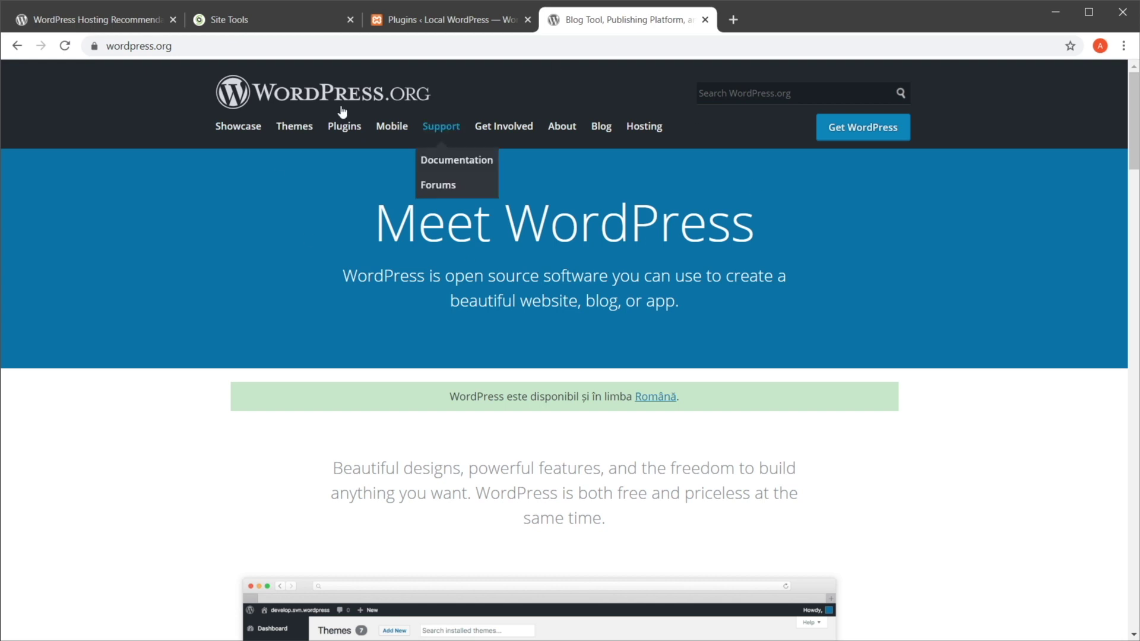
Revisit the SiteGround WordPress installation page, the hosting recommendations, the local plugins page and the WordPress.org home page
click(269, 18)
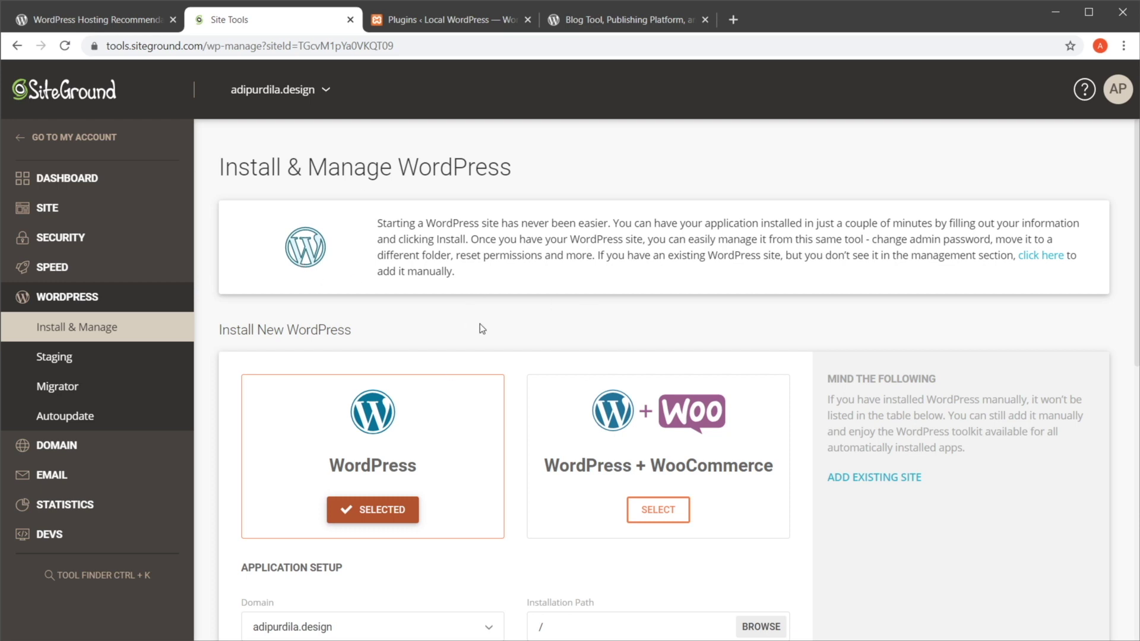
click(101, 20)
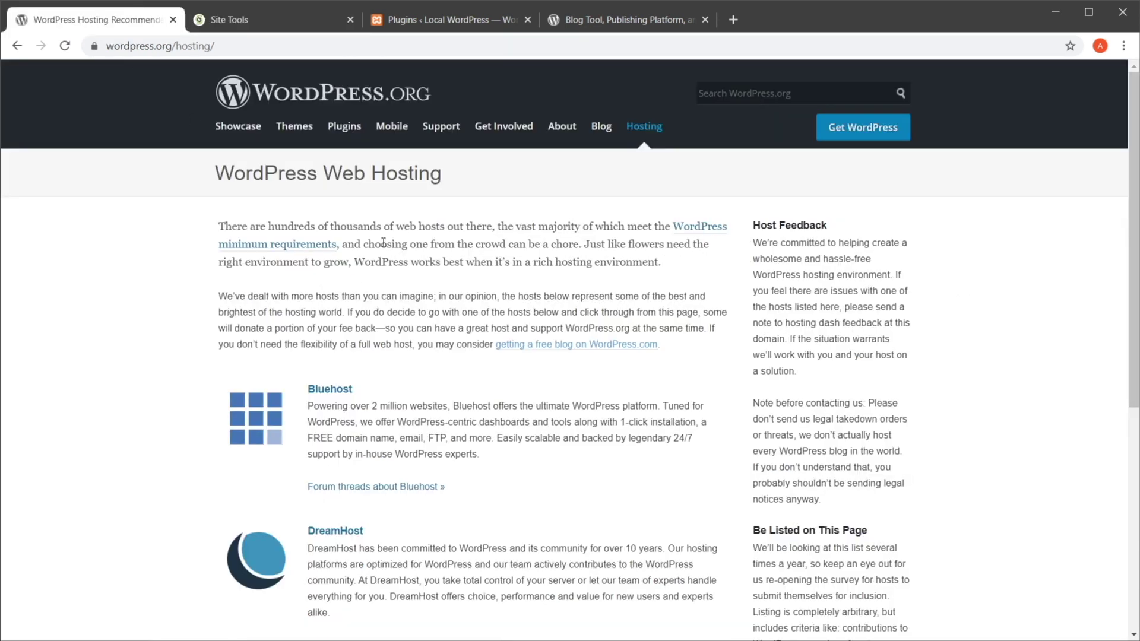
click(394, 19)
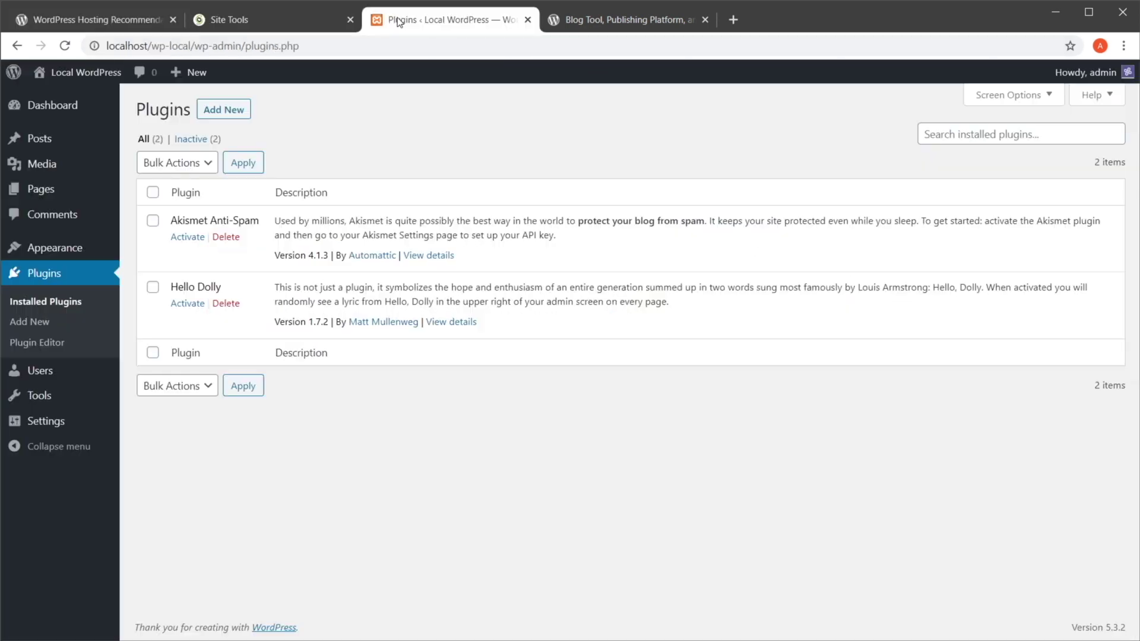
click(333, 20)
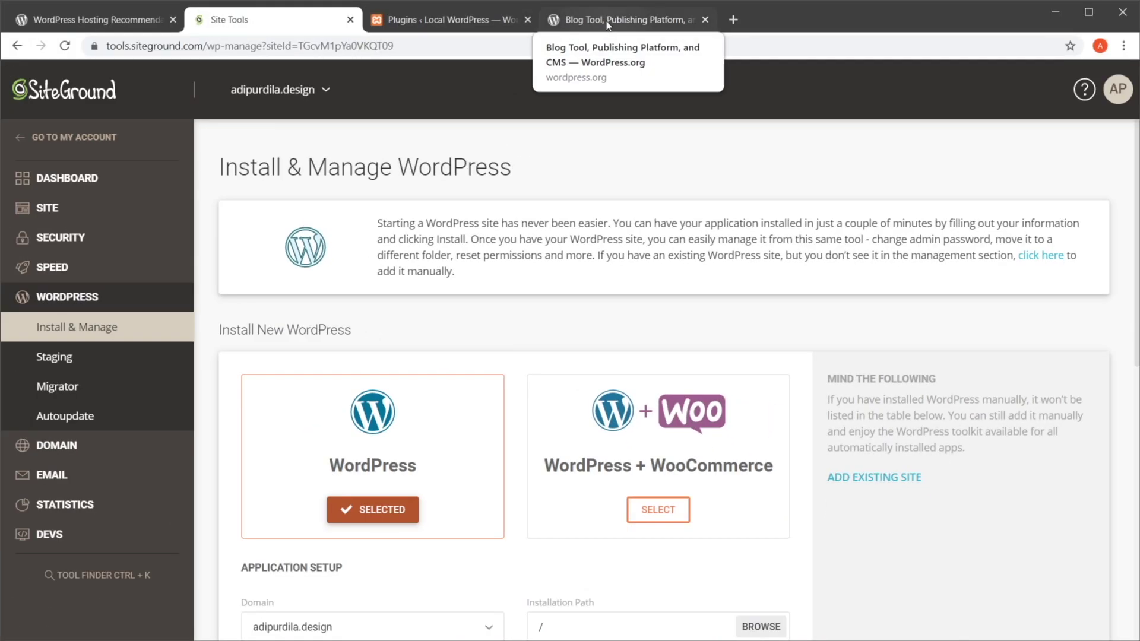
click(619, 26)
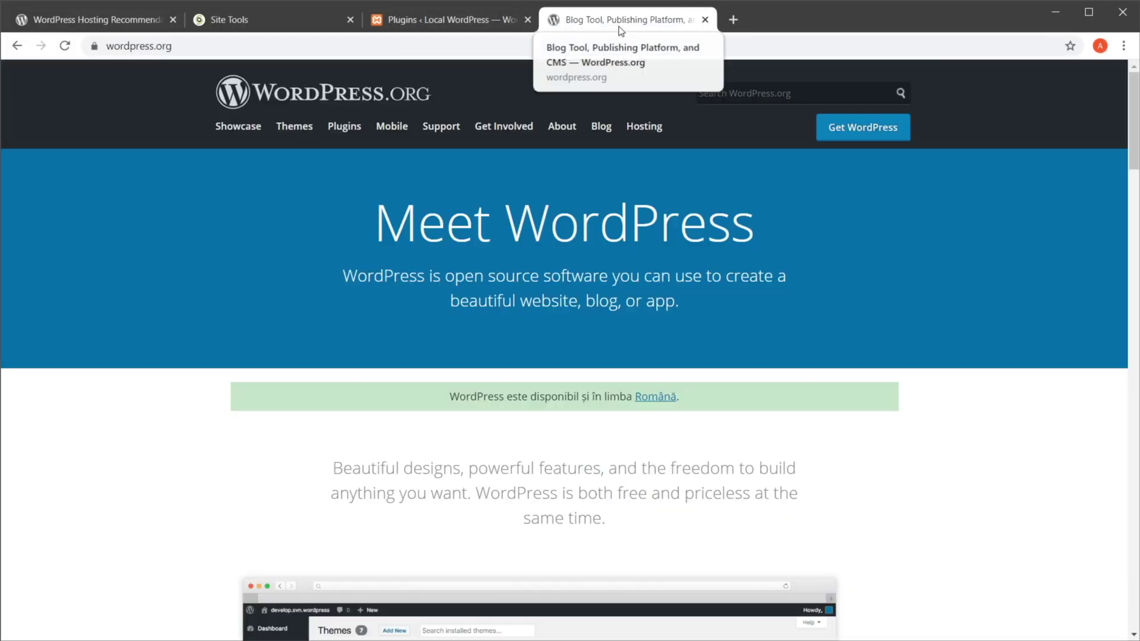
Return to the local WordPress dashboard, review the installed themes, and open the featured themes available for installation
click(426, 25)
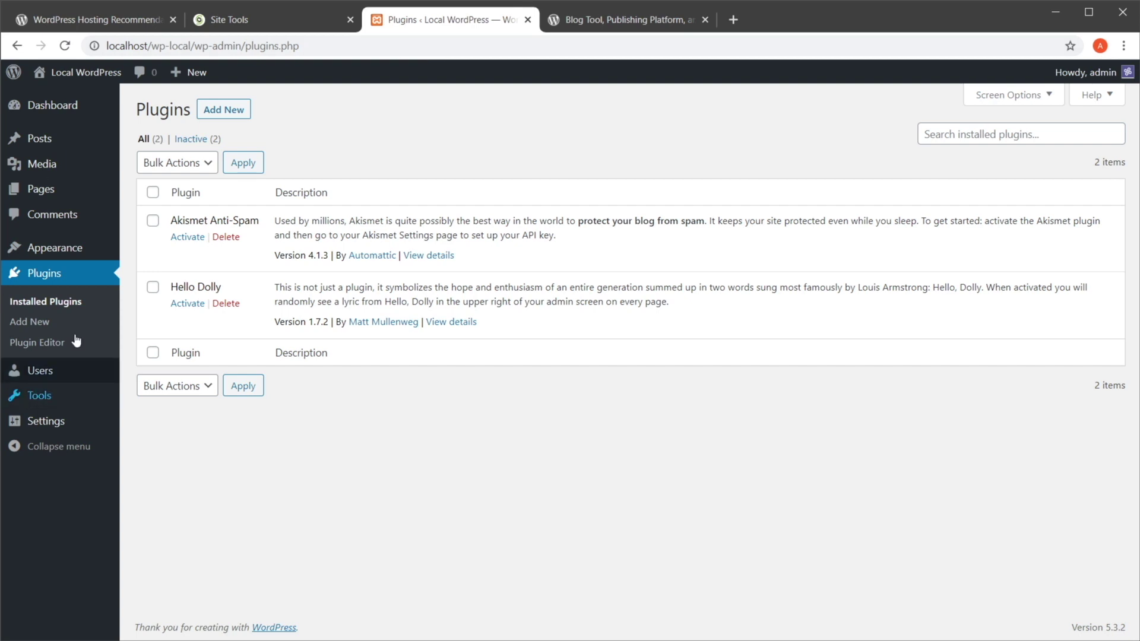
mouse_move(68, 253)
click(146, 250)
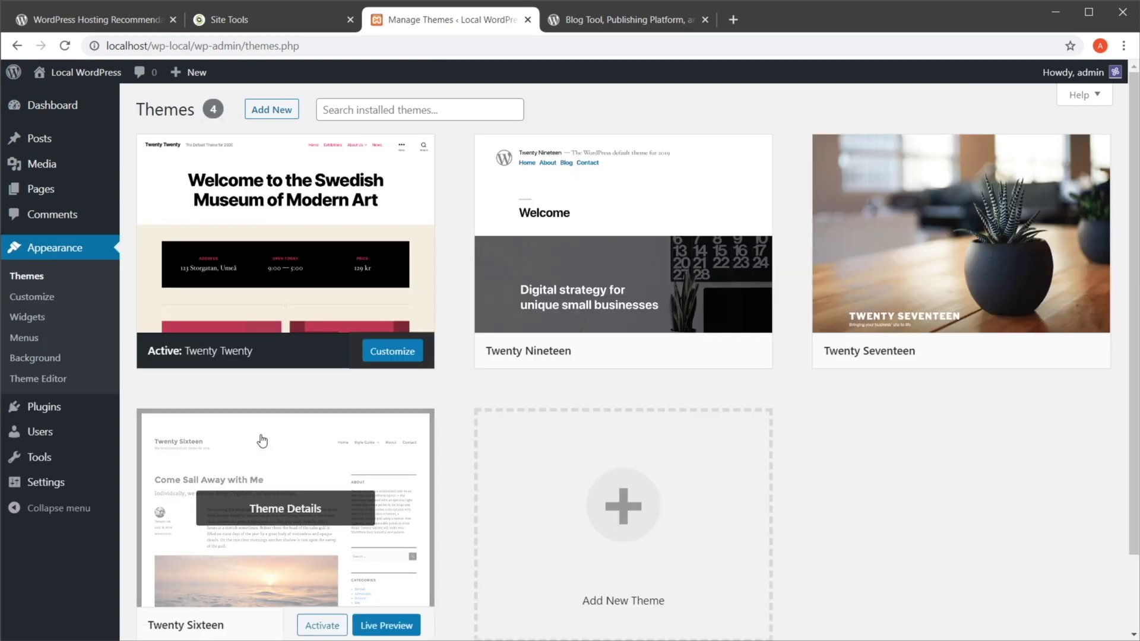
scroll(632, 415, down, 2)
scroll(304, 419, up, 2)
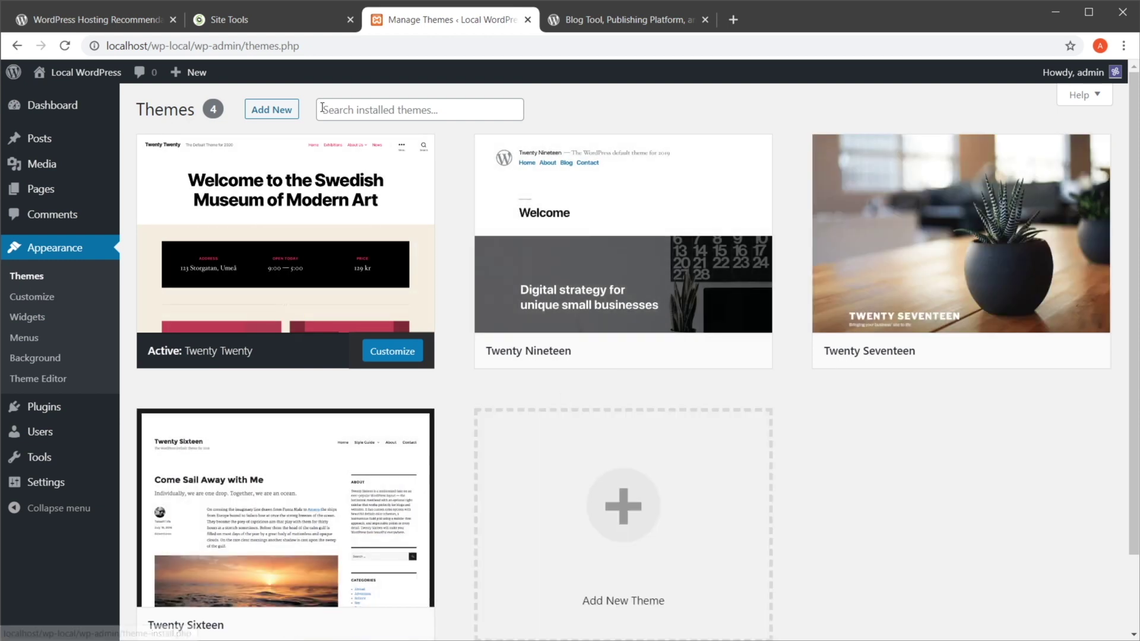
click(271, 109)
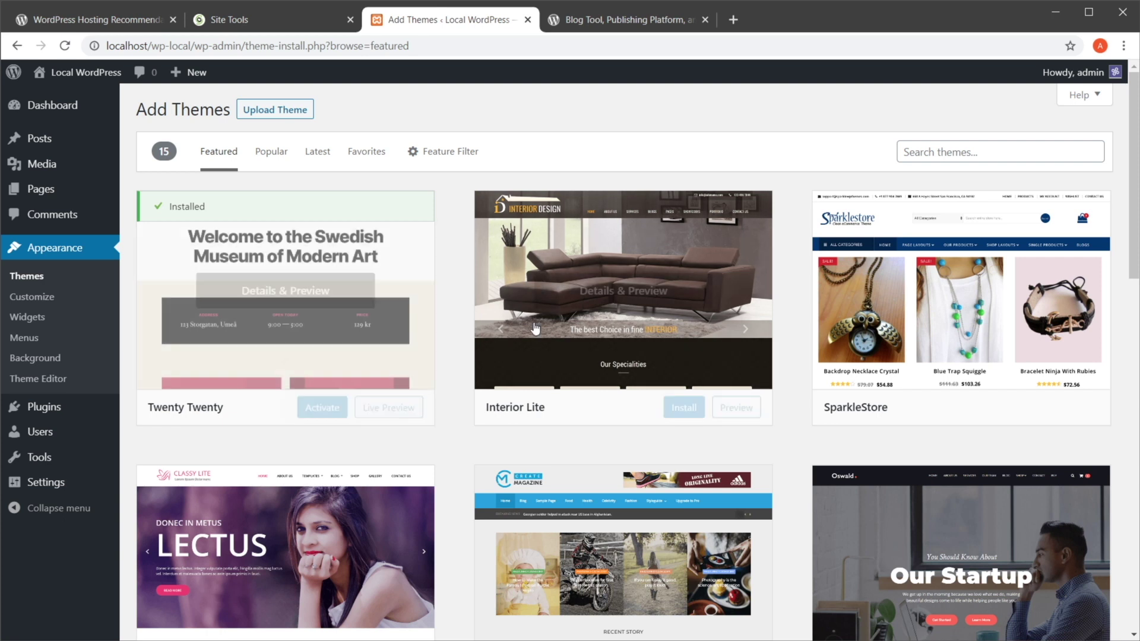
Open themeforest.net in a new tab, dismiss the Envato Elements promotional banner, and examine the headline about available WordPress themes
click(733, 20)
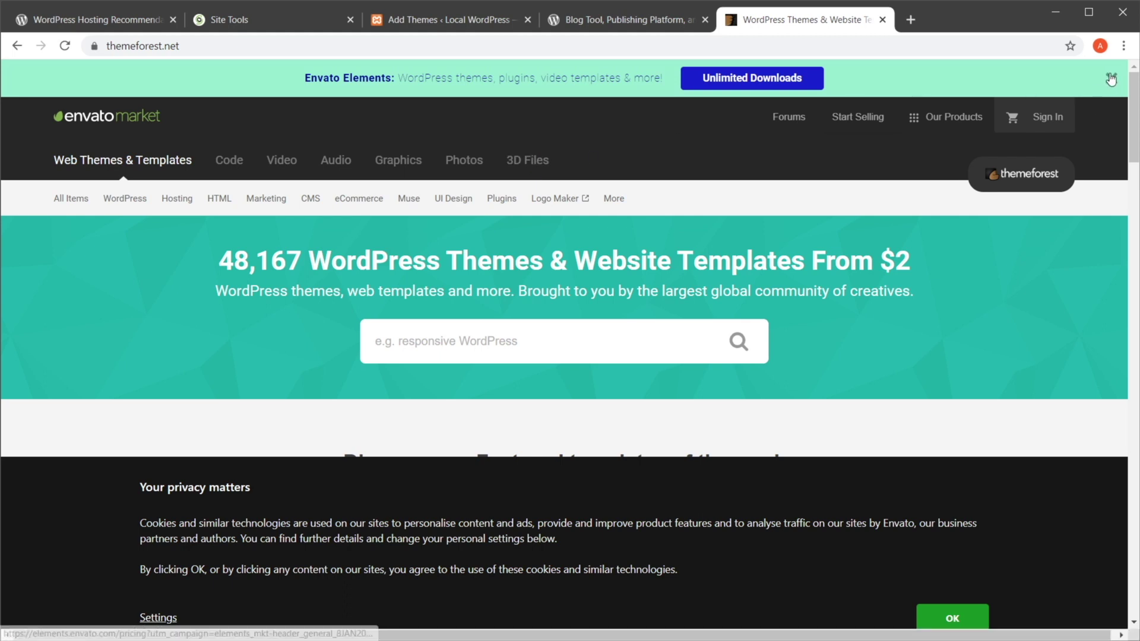
click(1110, 79)
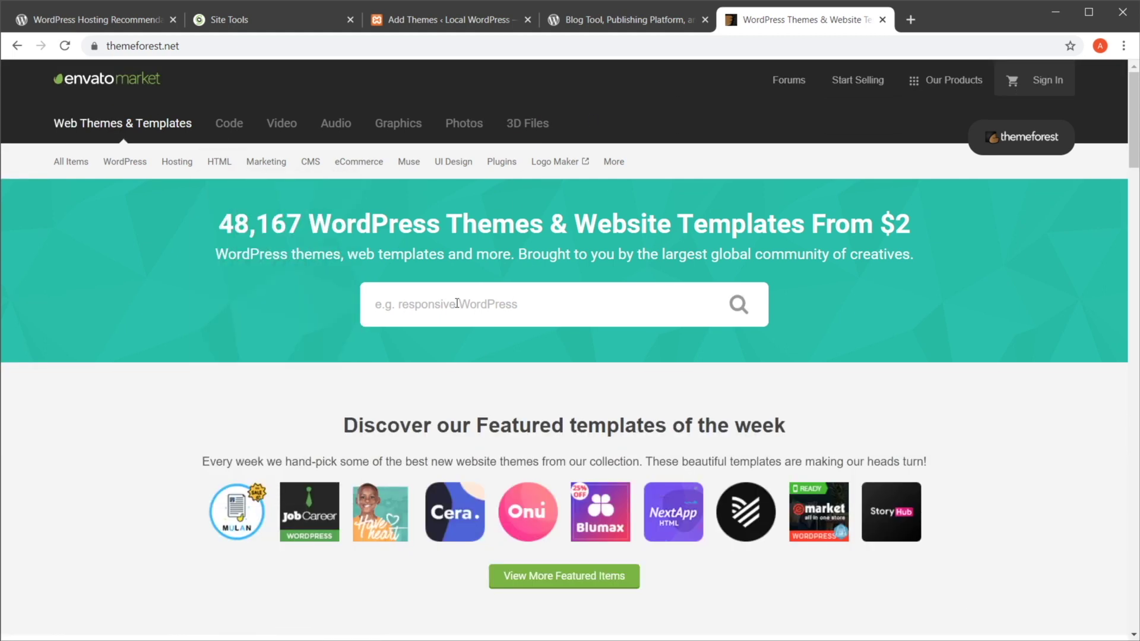
drag(226, 224, 331, 226)
click(494, 277)
Open elements.envato.com in a new tab, filter its WordPress items to the Themes category, and look through the theme listings
click(910, 19)
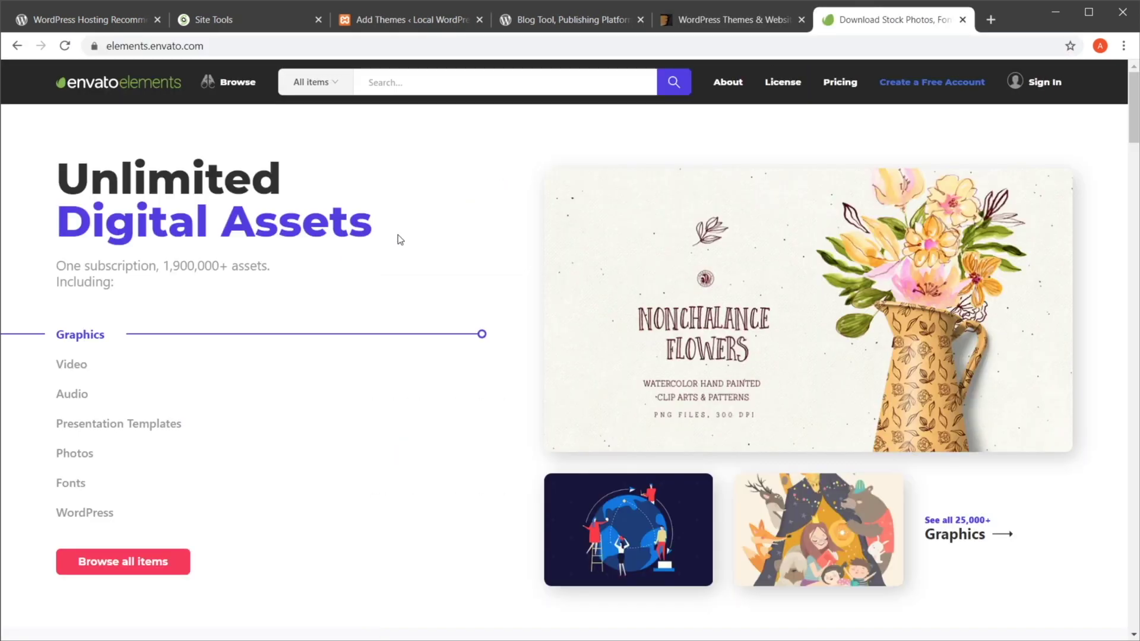
mouse_move(226, 89)
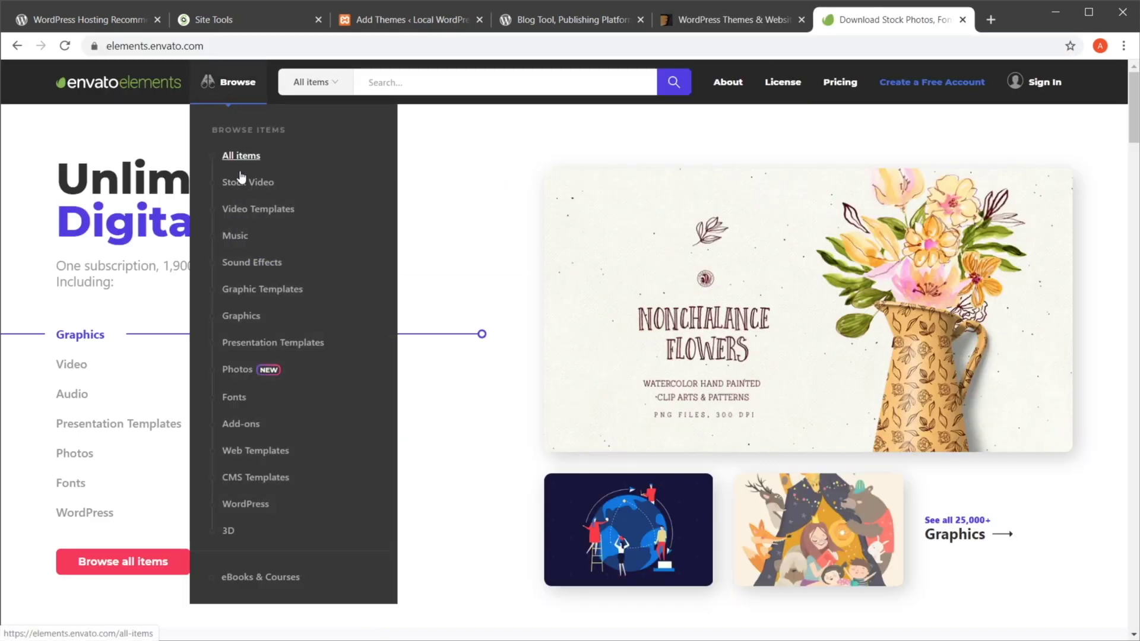
click(265, 504)
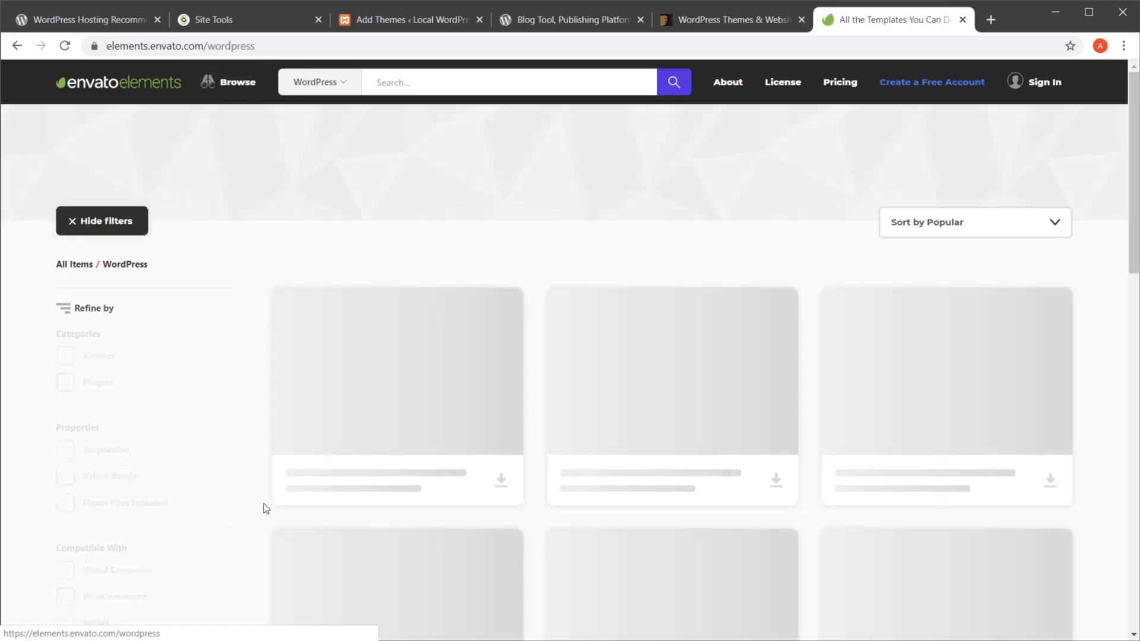
click(65, 357)
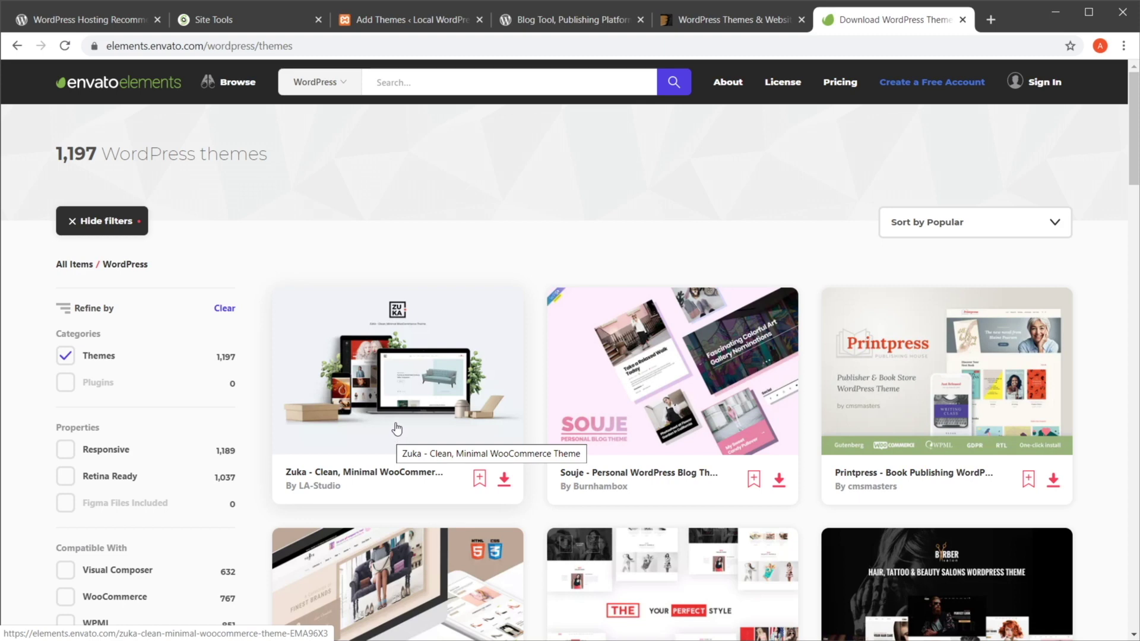
scroll(594, 366, down, 10)
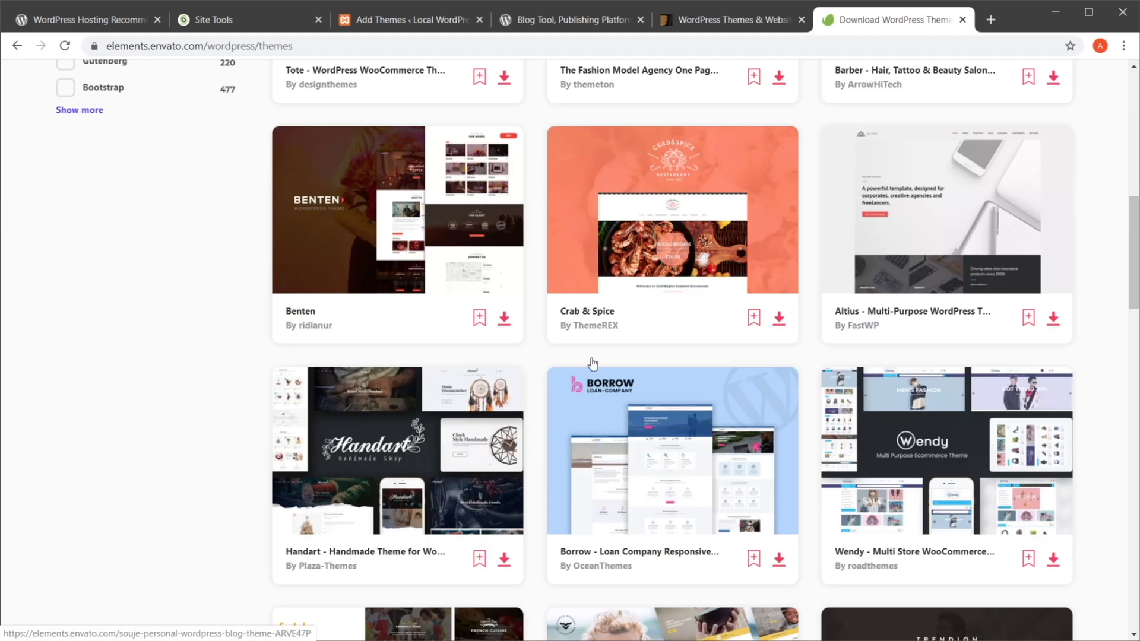
scroll(592, 362, down, 15)
scroll(651, 351, up, 6)
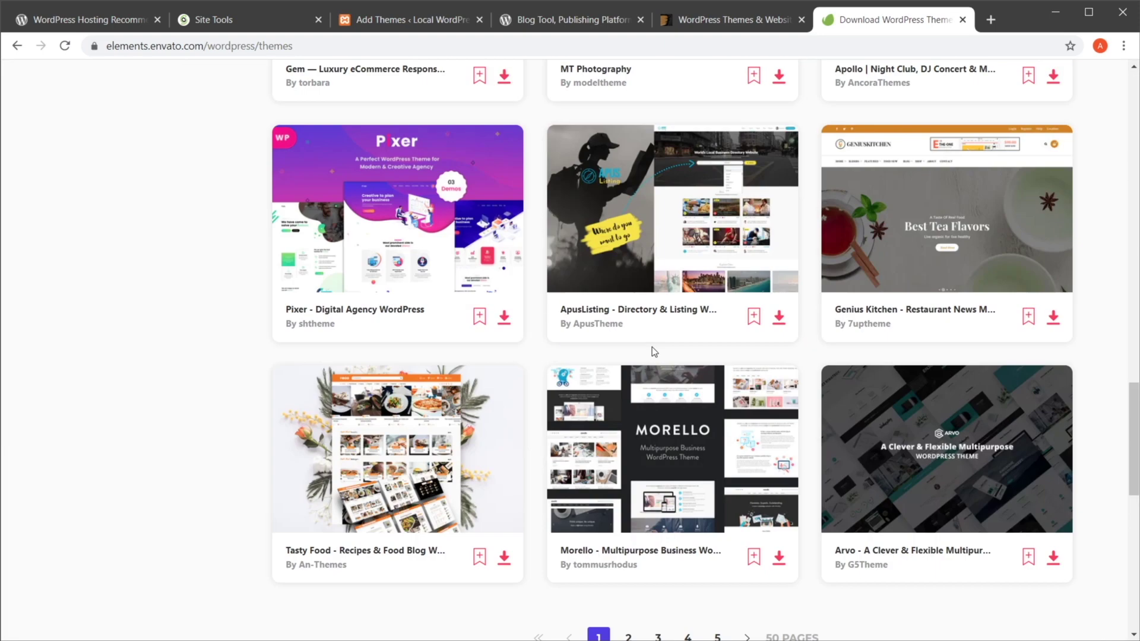
scroll(804, 282, up, 20)
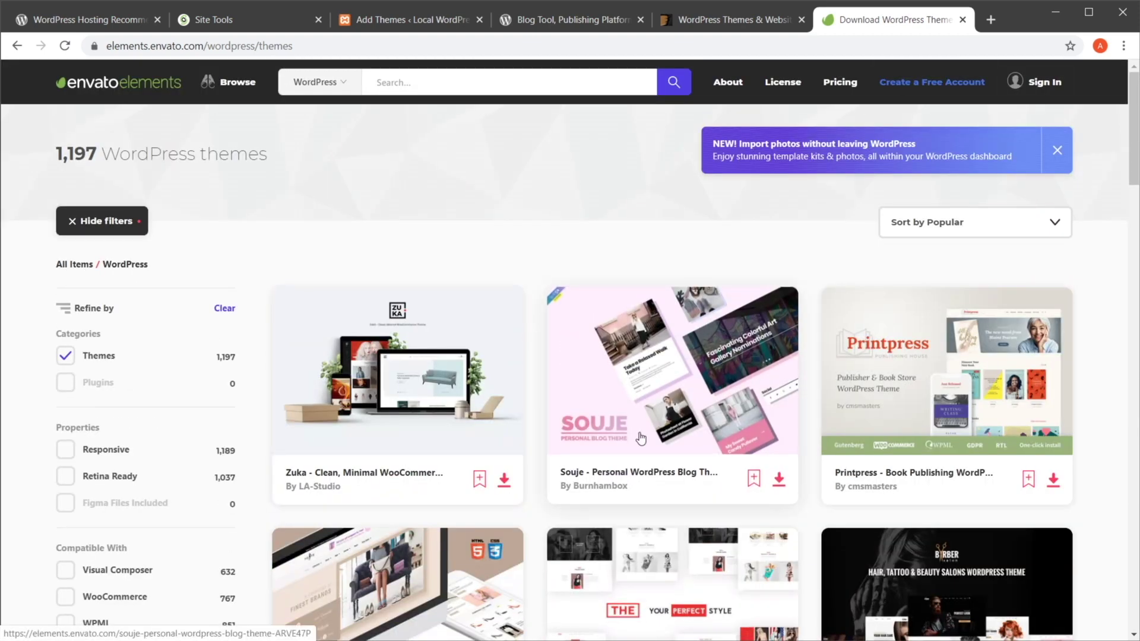
scroll(641, 438, down, 15)
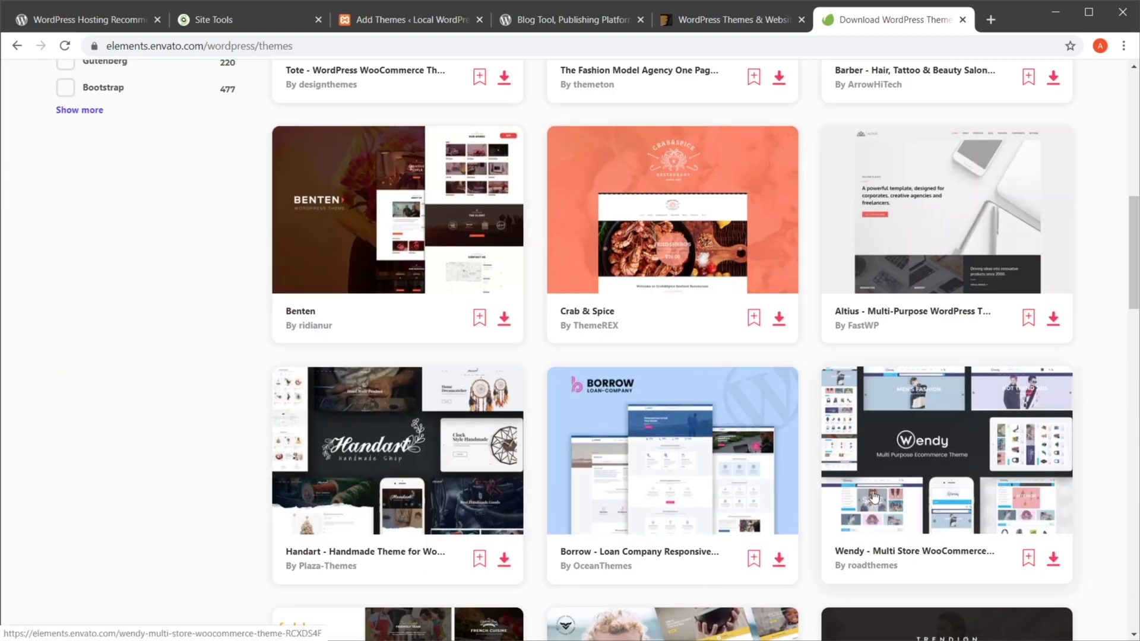